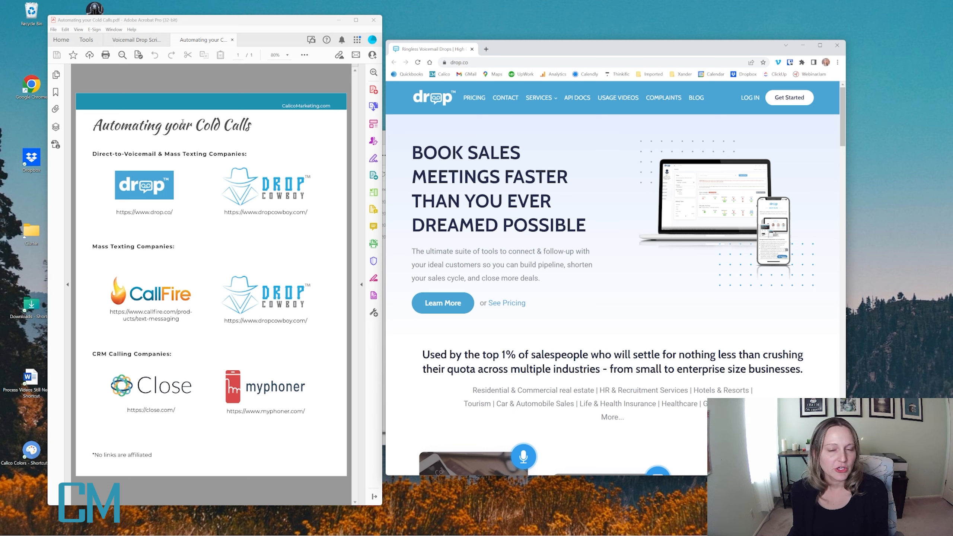
Step: Open the single-agent Investor Rep script from the Voicemail Drop Scripts PDF and check the document's download formats
{"action": "left_click", "coordinate": [127, 39]}
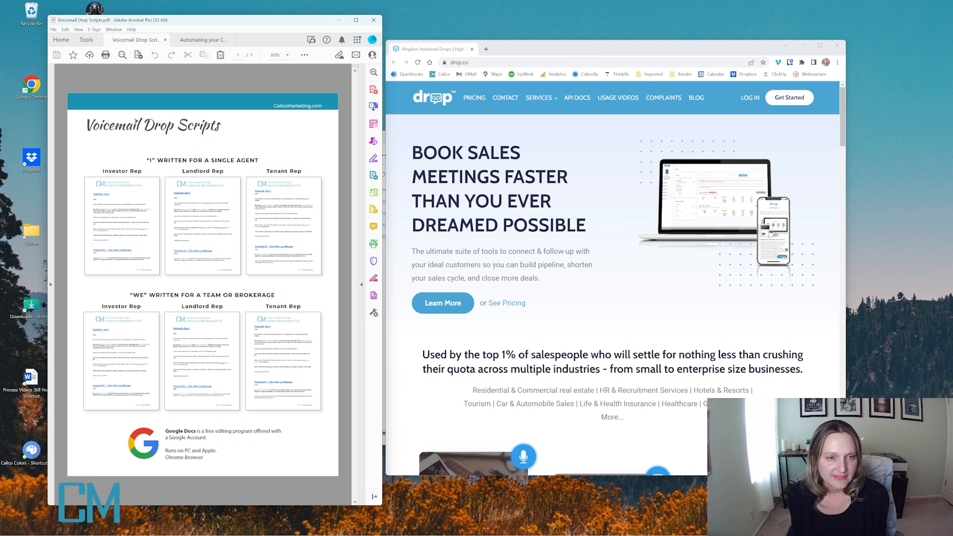
{"action": "left_click", "coordinate": [129, 222]}
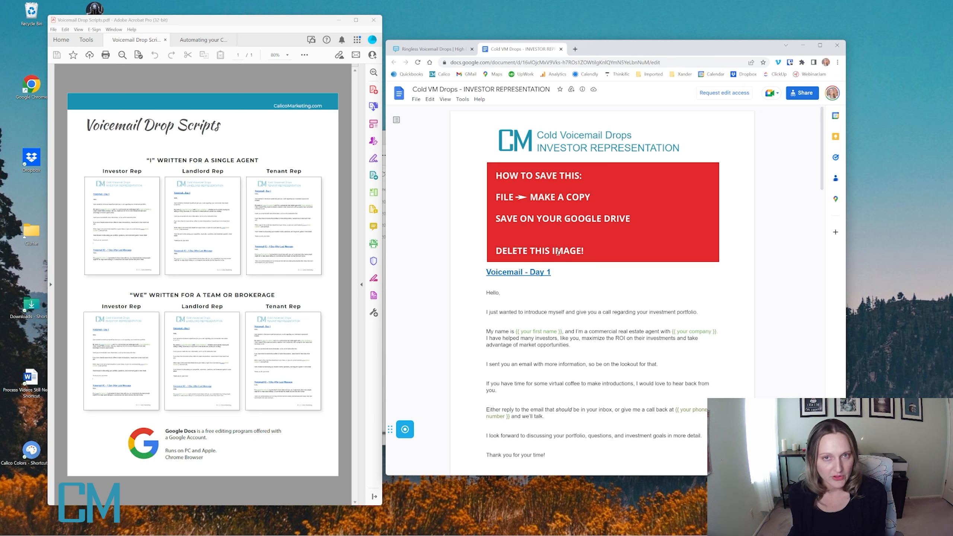
{"action": "left_click", "coordinate": [416, 100]}
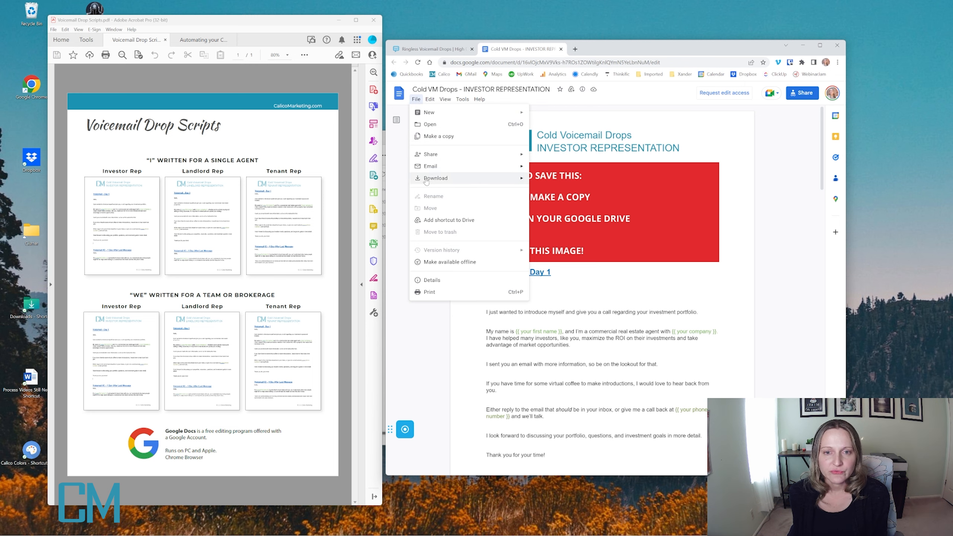
{"action": "mouse_move", "coordinate": [427, 185]}
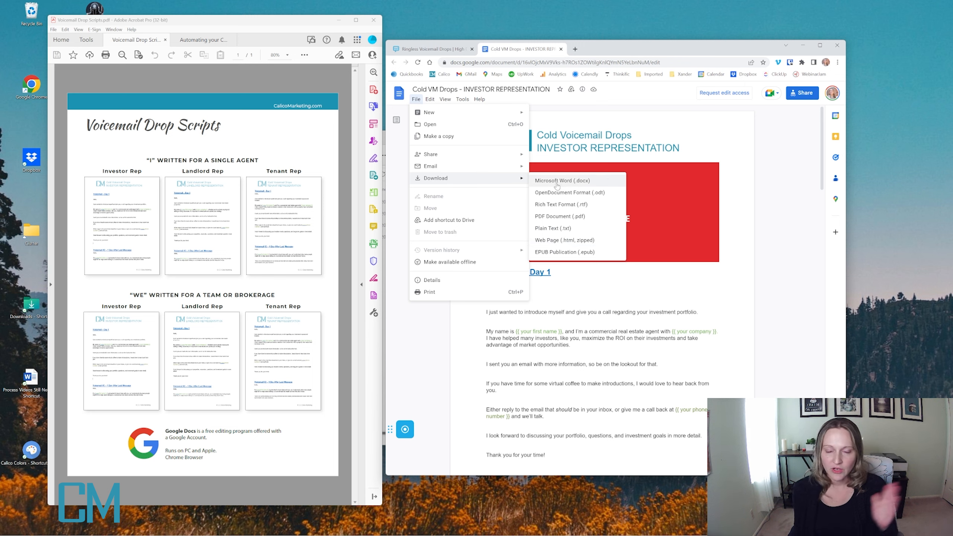
{"action": "left_click", "coordinate": [565, 149]}
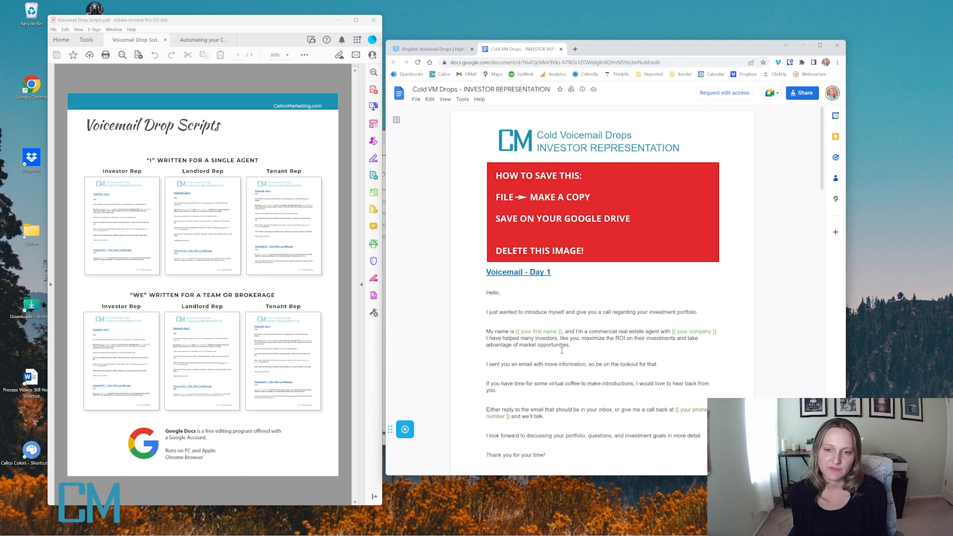
Step: Read through the Voicemail - Day 1 script, examining its first name, company and phone number placeholders
{"action": "scroll", "coordinate": [562, 350], "scroll_direction": "down", "scroll_amount": 2}
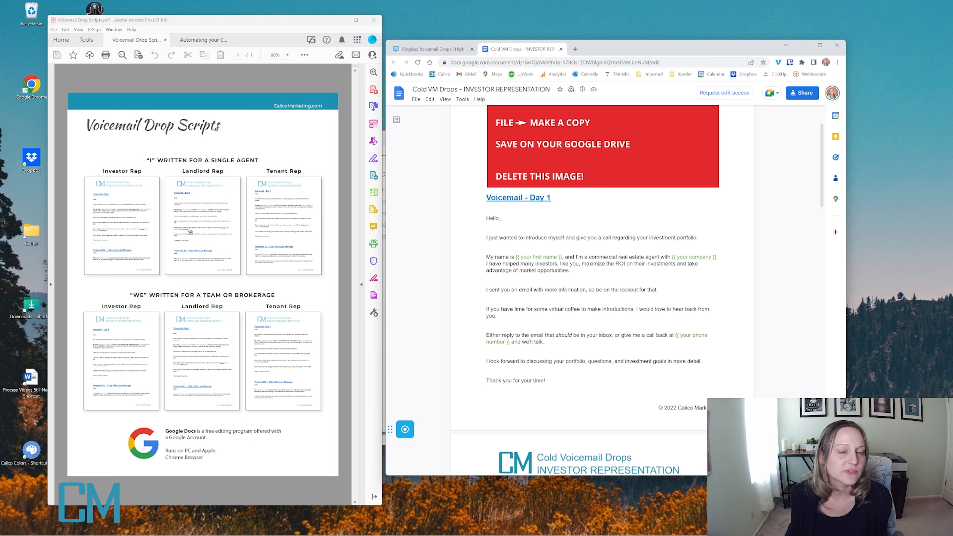
{"action": "left_click", "coordinate": [569, 283]}
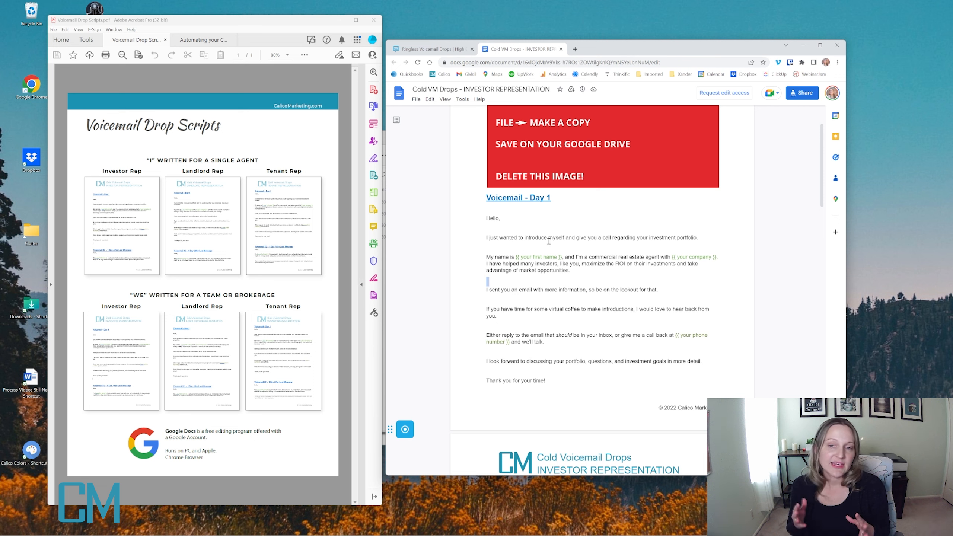
{"action": "scroll", "coordinate": [534, 251], "scroll_direction": "down", "scroll_amount": 1}
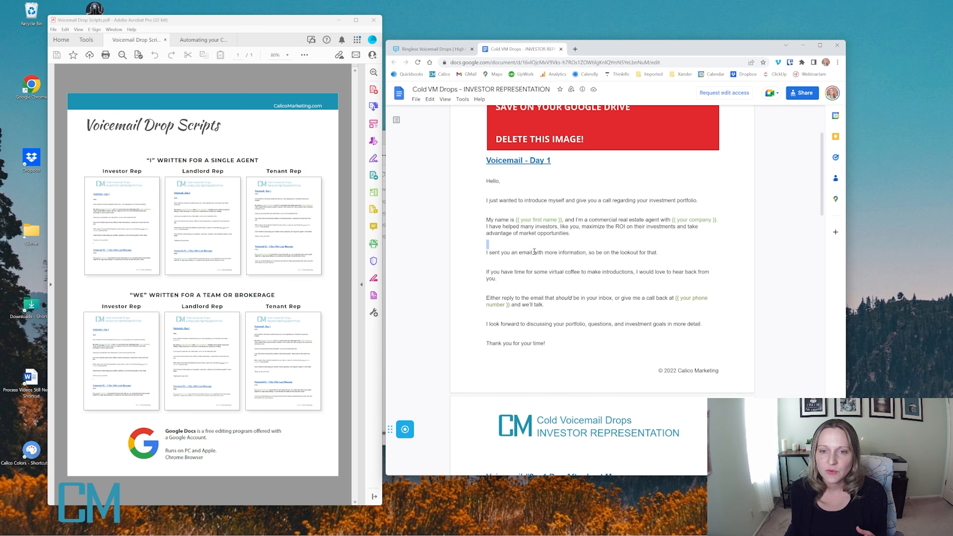
{"action": "left_click_drag", "start_coordinate": [517, 219], "coordinate": [567, 222]}
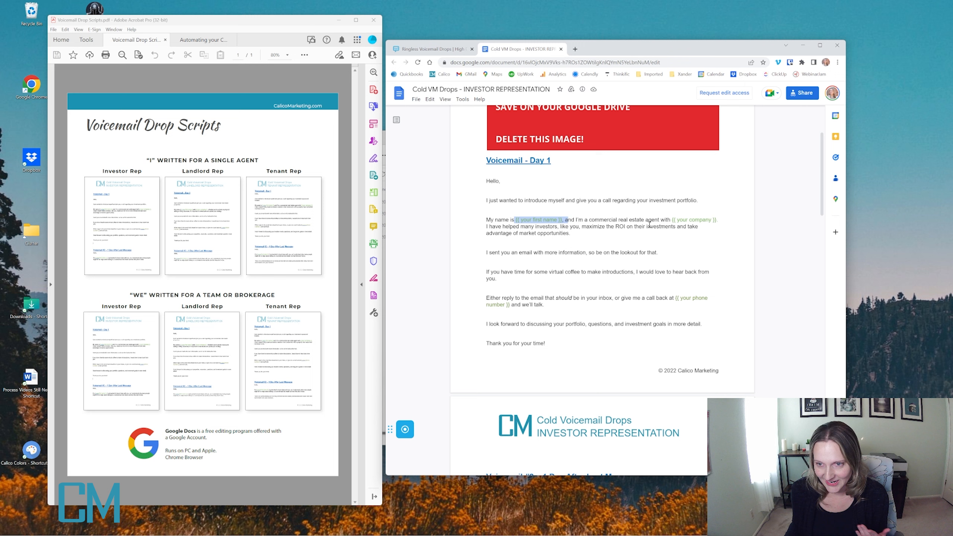
{"action": "left_click", "coordinate": [699, 226]}
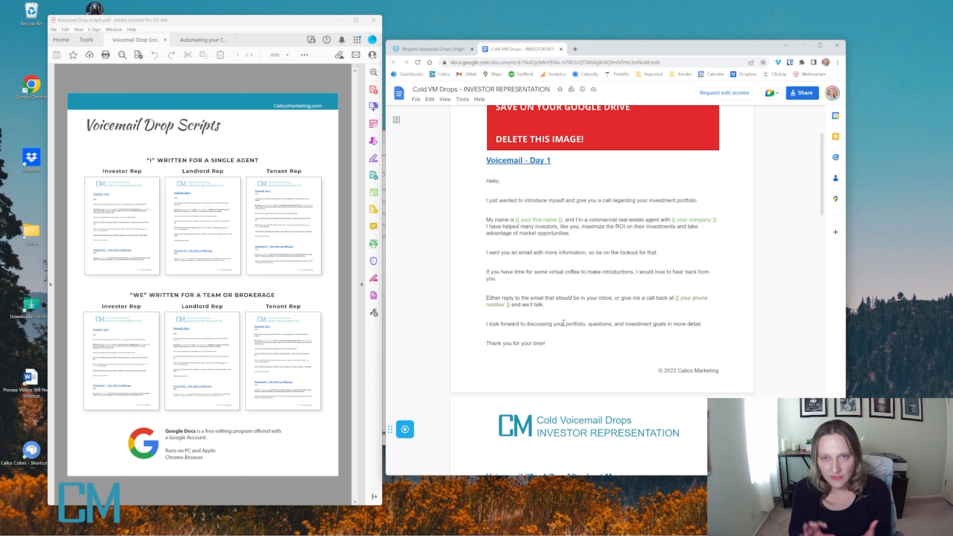
{"action": "left_click", "coordinate": [547, 305]}
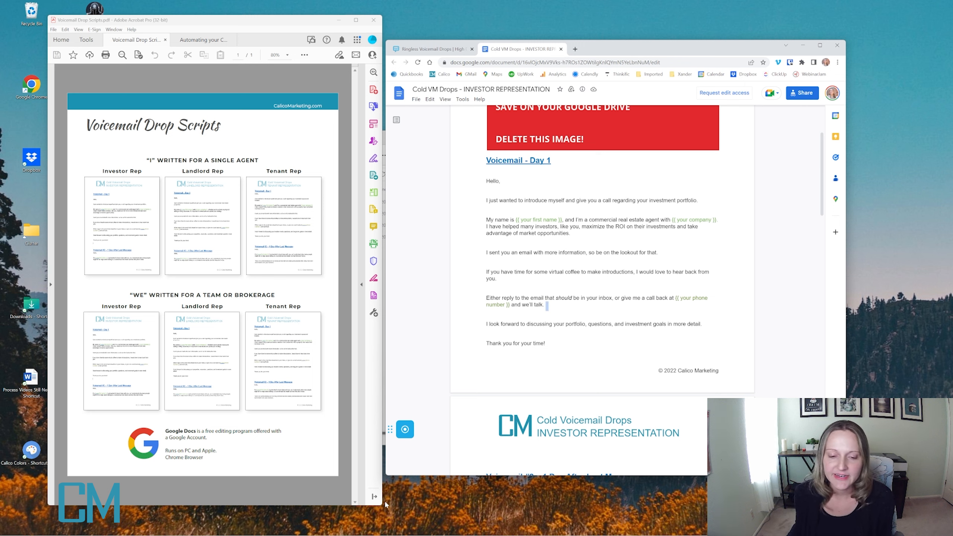
Step: In Sound Recorder, select Microphone (Yeti Nano) as the recording device and close the recorder
{"action": "mouse_move", "coordinate": [397, 535]}
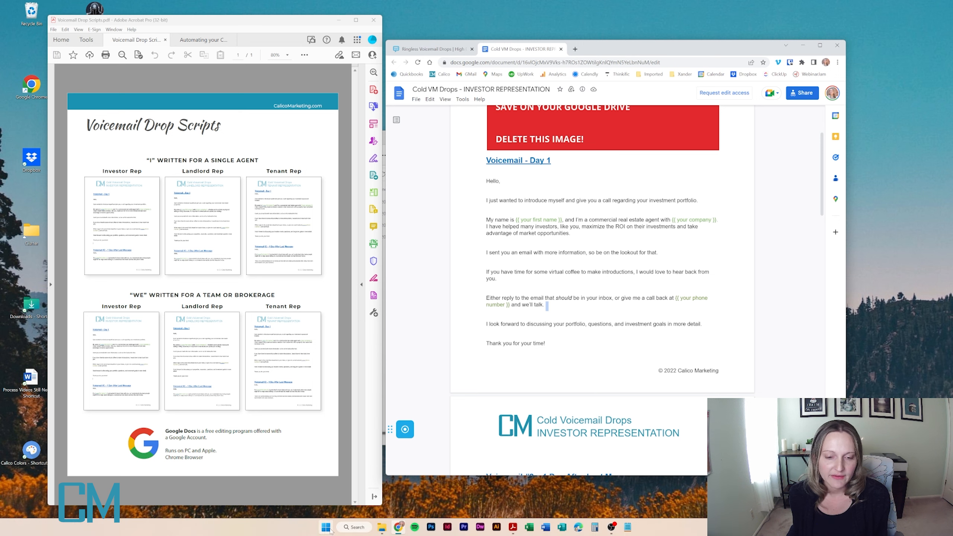
{"action": "left_click", "coordinate": [326, 532]}
{"action": "left_click", "coordinate": [411, 362]}
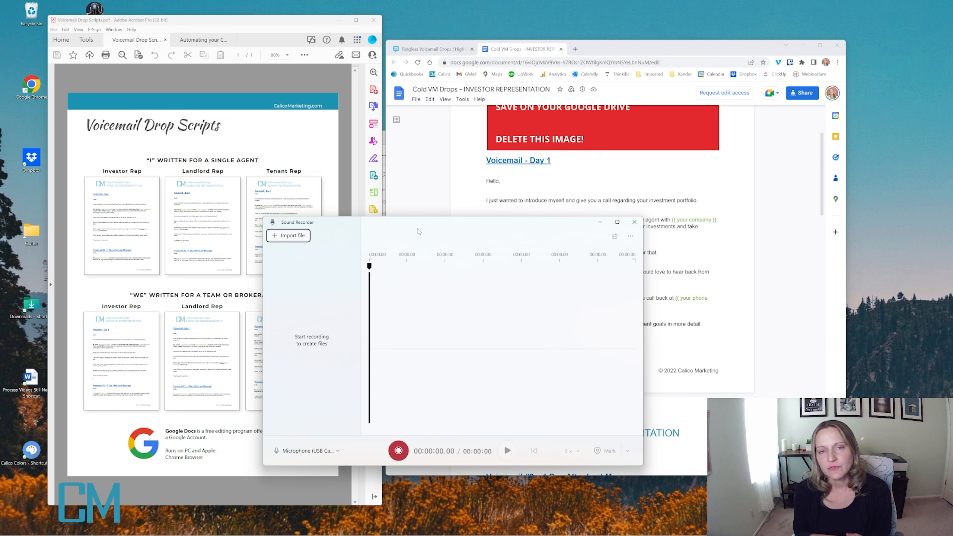
{"action": "left_click_drag", "start_coordinate": [416, 227], "coordinate": [410, 162]}
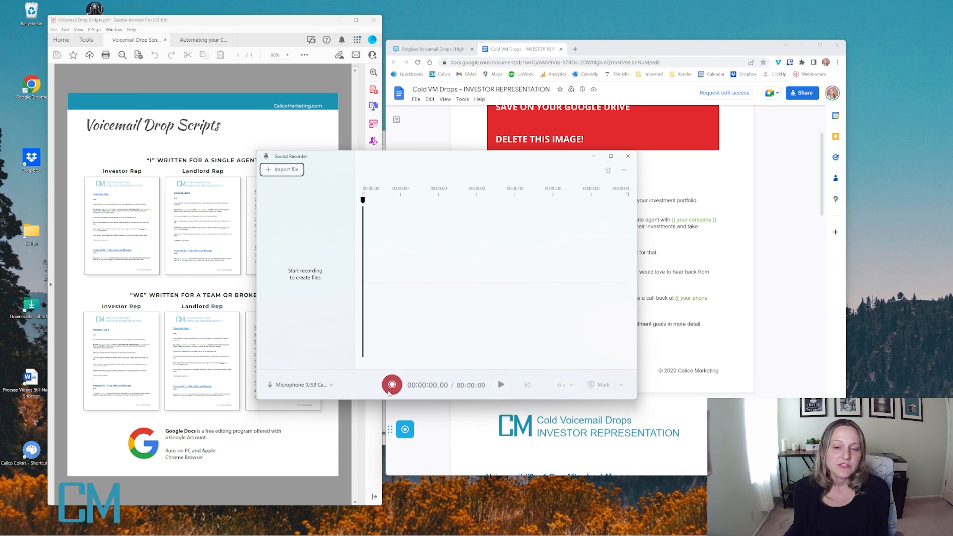
{"action": "left_click_drag", "start_coordinate": [447, 158], "coordinate": [240, 74]}
{"action": "left_click", "coordinate": [96, 304]}
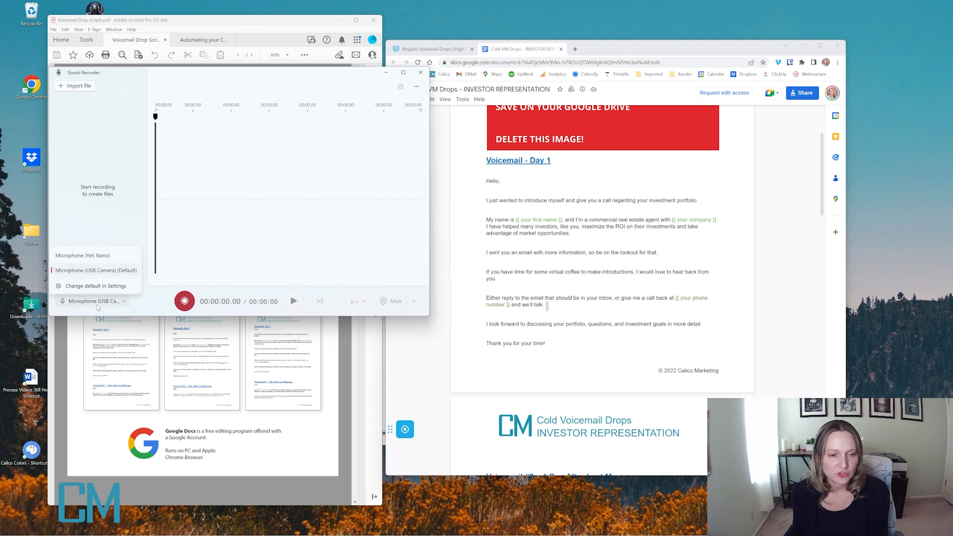
{"action": "left_click", "coordinate": [94, 252]}
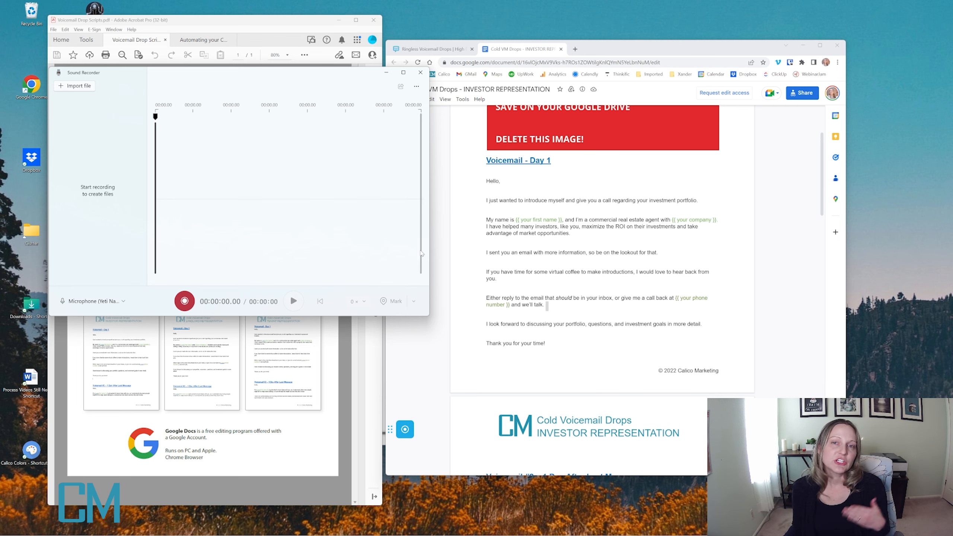
{"action": "left_click", "coordinate": [420, 72]}
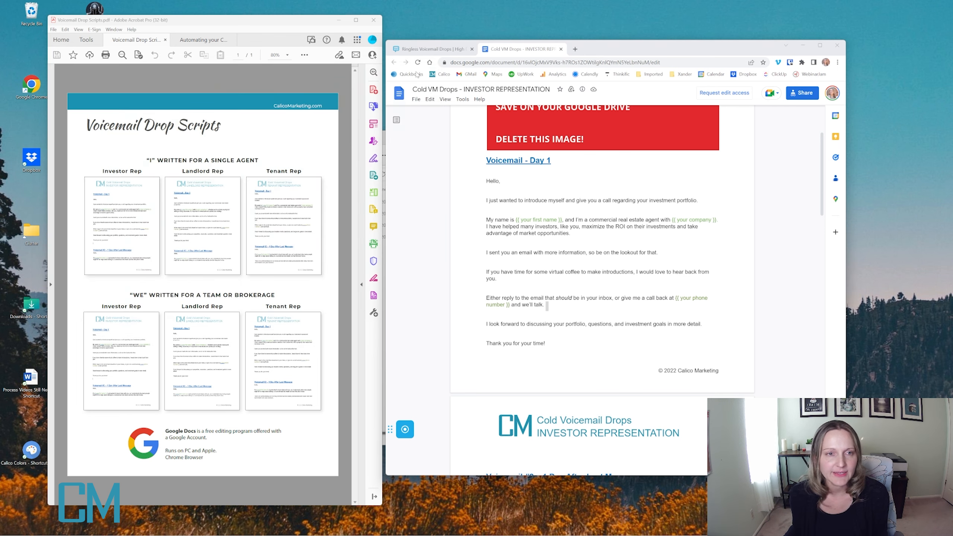
Step: Minimize the PDF and locate the Investor Rep Voicemail 1 and Fake Email List for Demos files in the Automate Cold Calls folder
{"action": "left_click", "coordinate": [338, 20]}
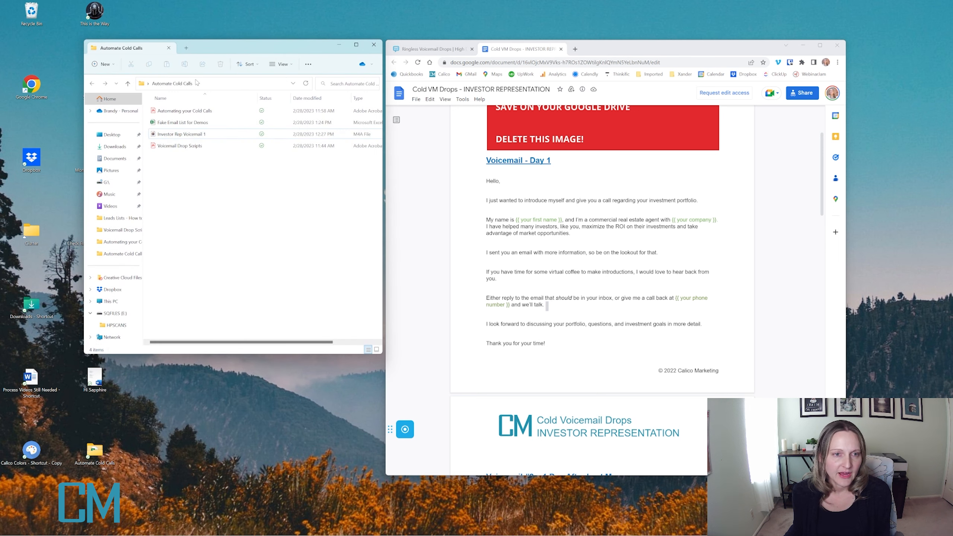
{"action": "left_click", "coordinate": [177, 134]}
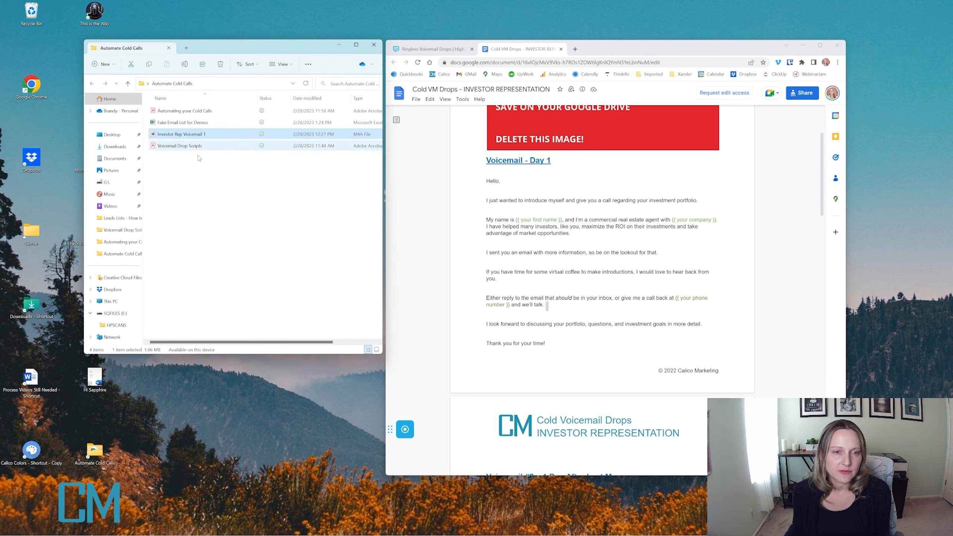
{"action": "left_click", "coordinate": [179, 124]}
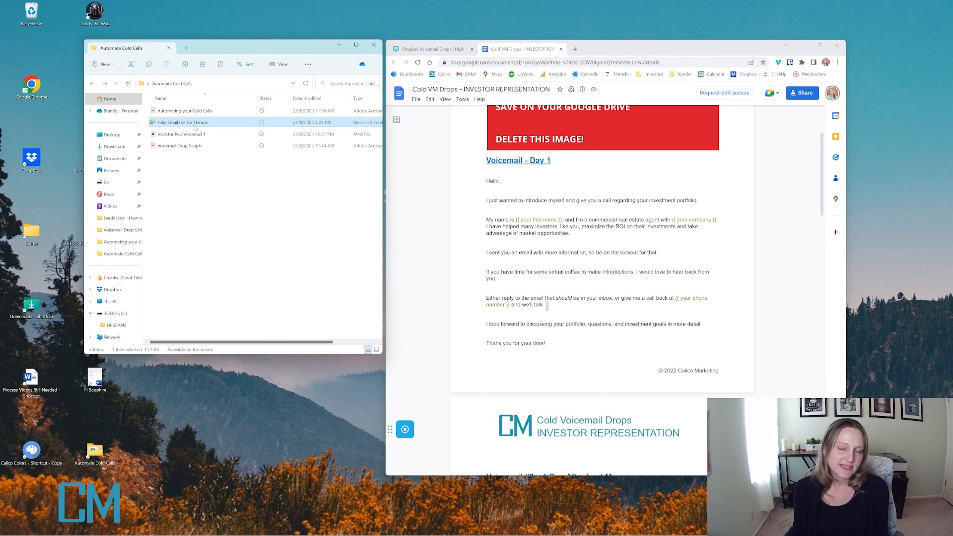
Step: Switch to the browser, close the script document and open the saved lists in Drop
{"action": "left_click", "coordinate": [441, 52]}
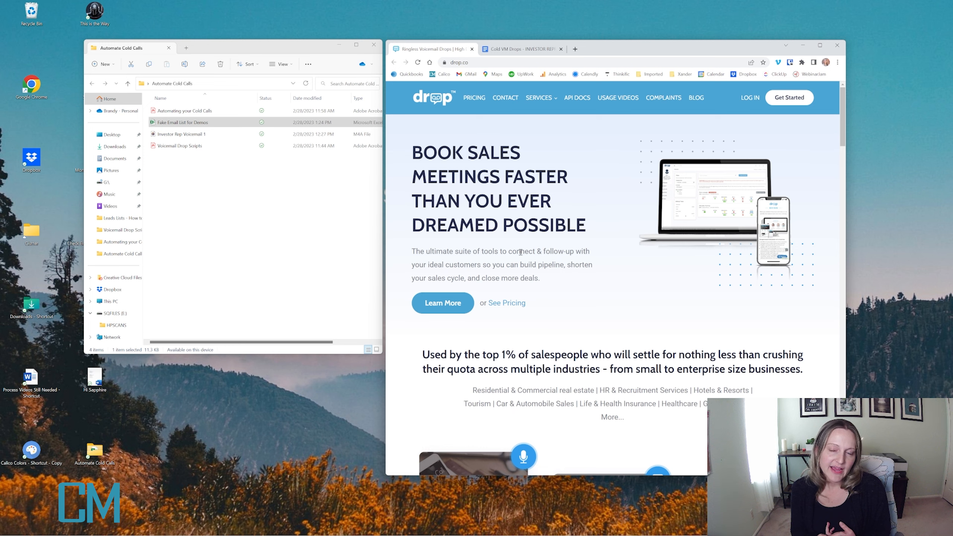
{"action": "left_click", "coordinate": [561, 49]}
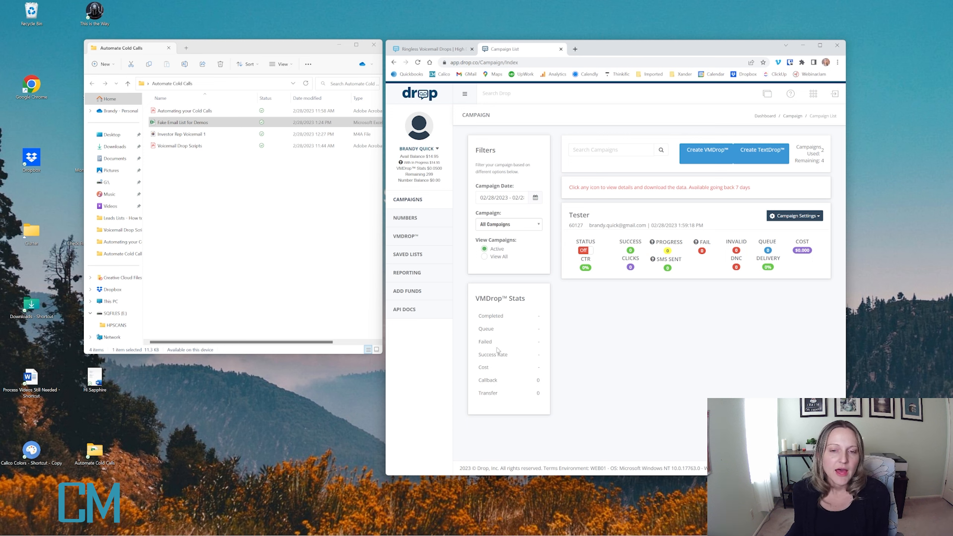
{"action": "left_click", "coordinate": [418, 259]}
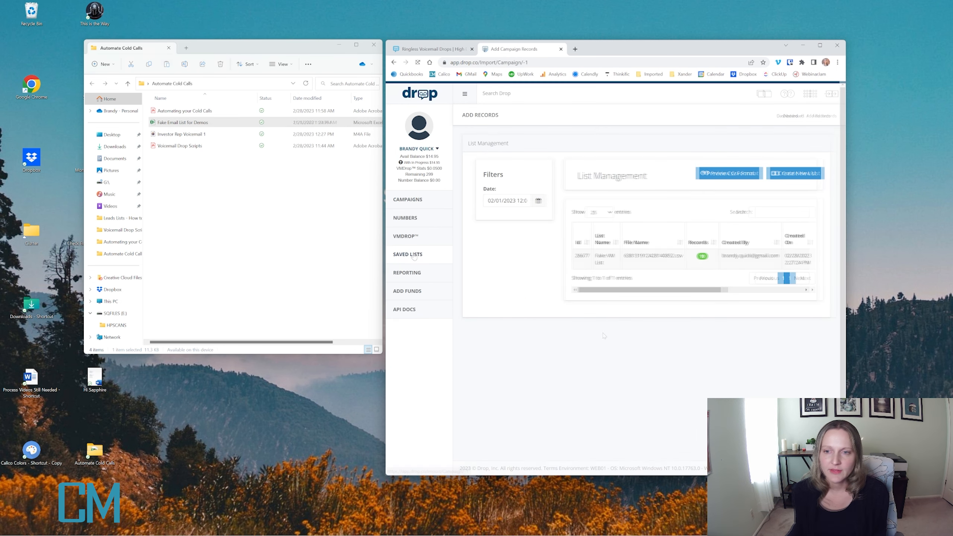
Step: Open Fake Email List for Demos in Excel and display Drop's CSV format requirements for comparison
{"action": "left_click", "coordinate": [182, 122]}
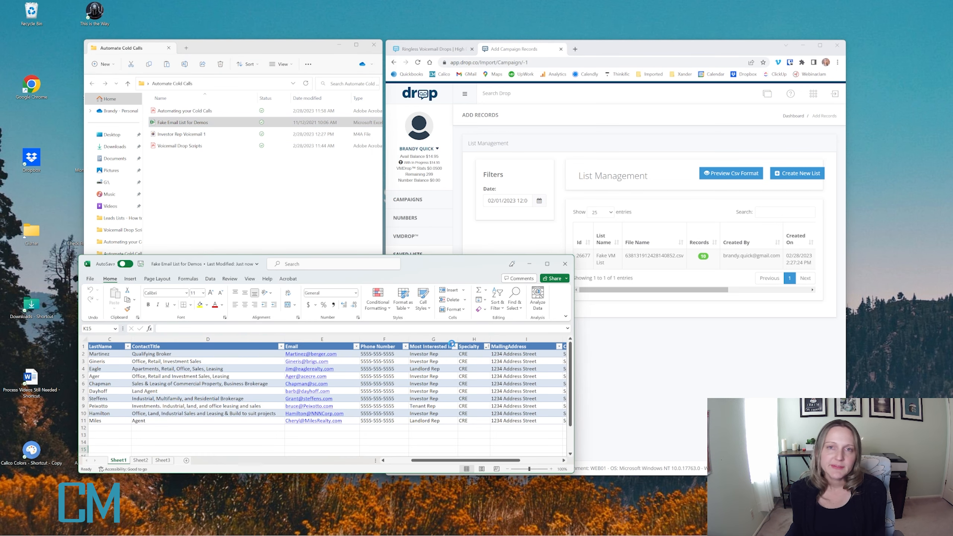
{"action": "left_click", "coordinate": [652, 351]}
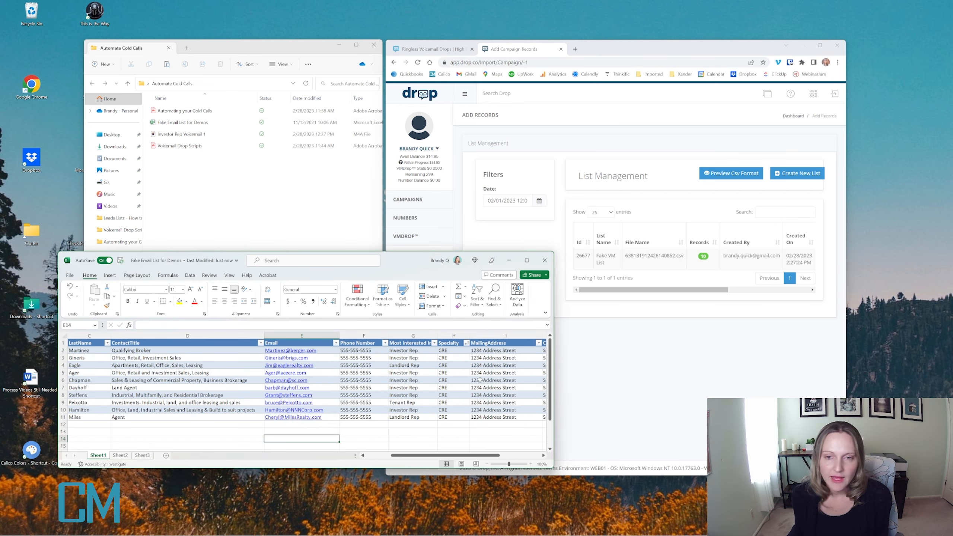
{"action": "left_click", "coordinate": [730, 174]}
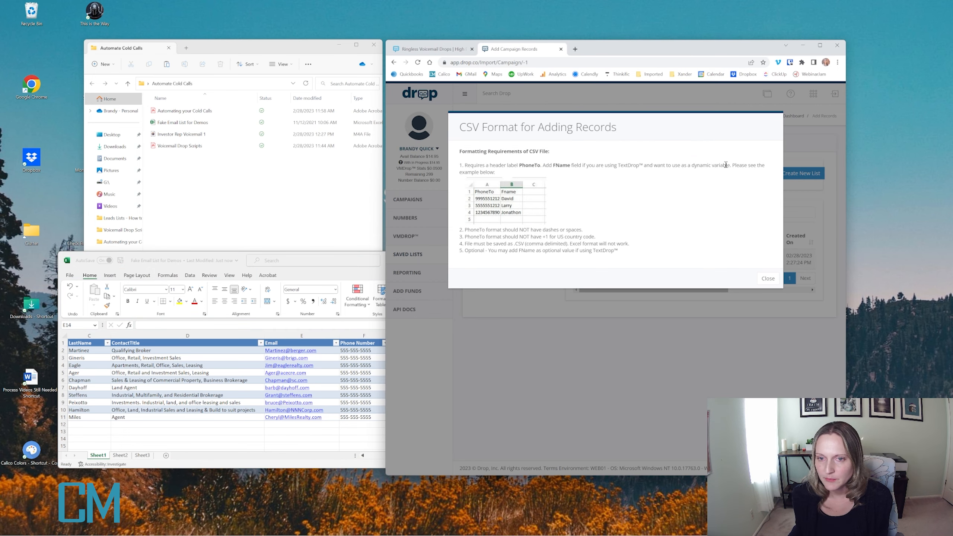
Step: Delete the CompanyName column from the Excel contact list
{"action": "left_click", "coordinate": [261, 365]}
{"action": "left_click_drag", "start_coordinate": [89, 335], "coordinate": [2, 339]}
{"action": "left_click", "coordinate": [103, 336]}
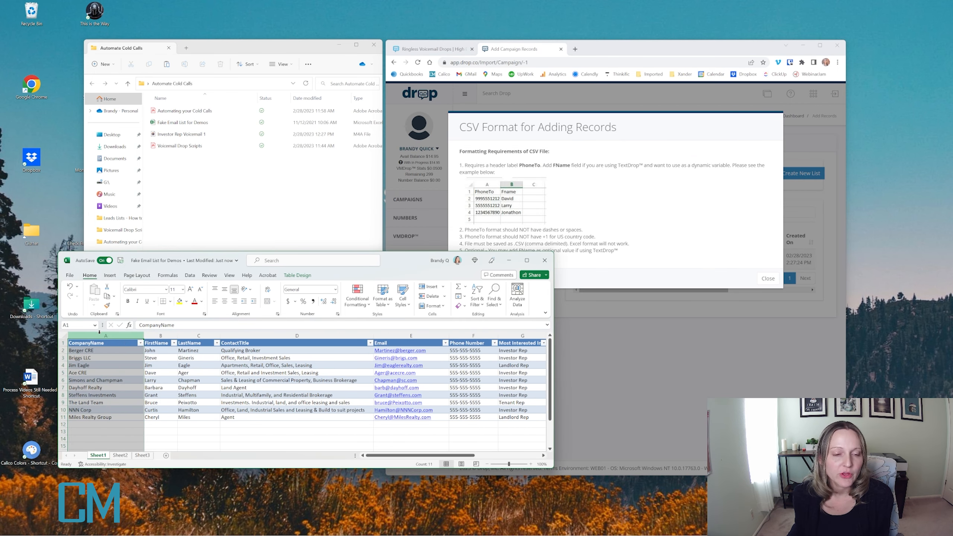
{"action": "right_click", "coordinate": [102, 336]}
{"action": "left_click", "coordinate": [120, 420]}
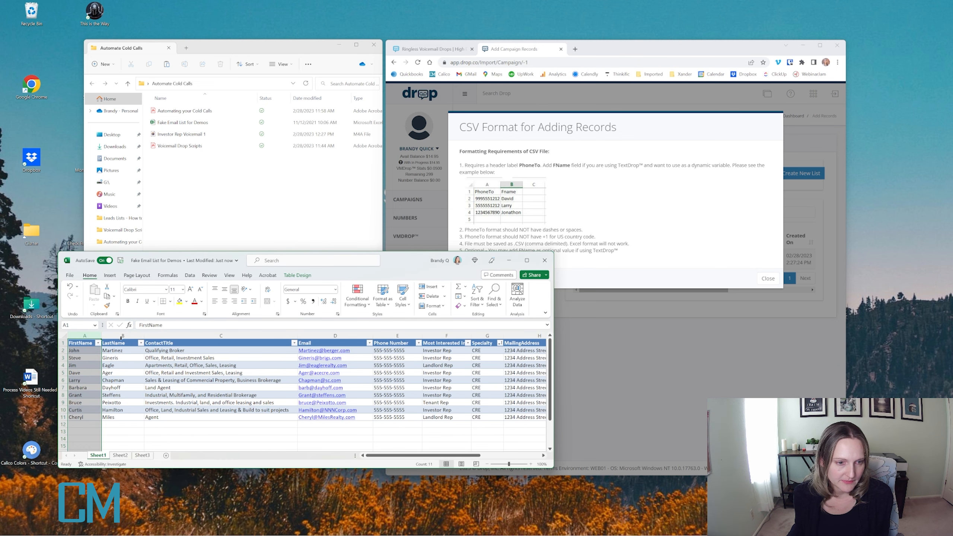
Step: Delete the LastName, ContactTitle and Email columns from the contact list
{"action": "left_click", "coordinate": [115, 336]}
{"action": "left_click_drag", "start_coordinate": [116, 336], "coordinate": [300, 332]}
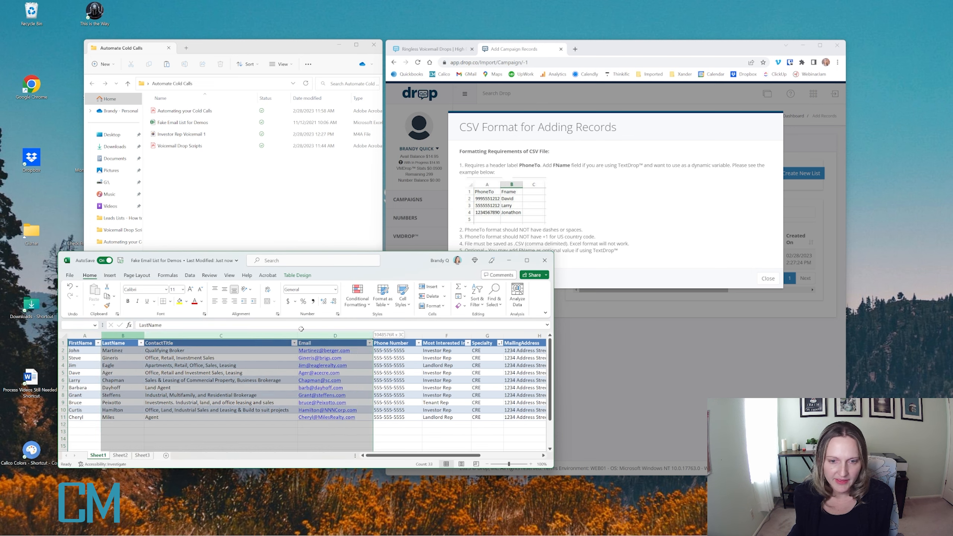
{"action": "right_click", "coordinate": [277, 337]}
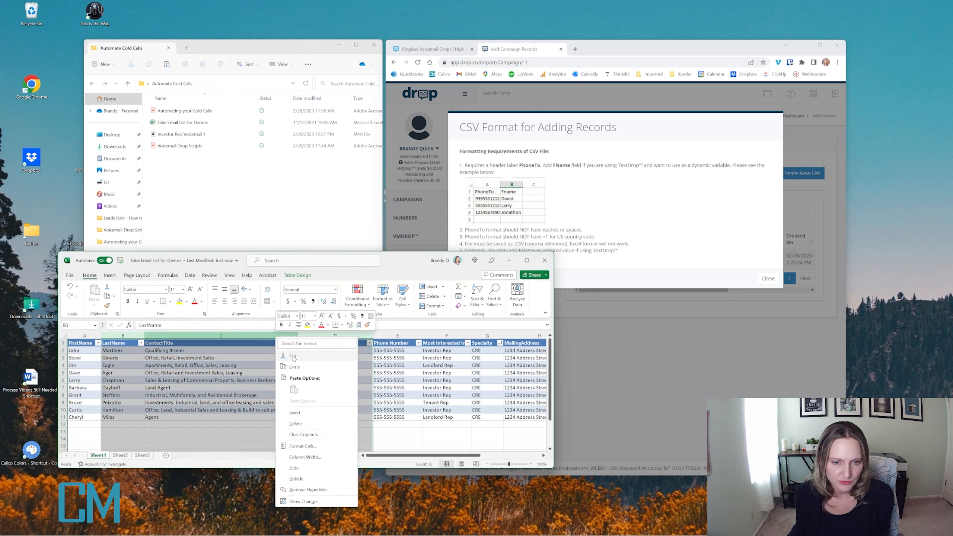
{"action": "left_click", "coordinate": [287, 356]}
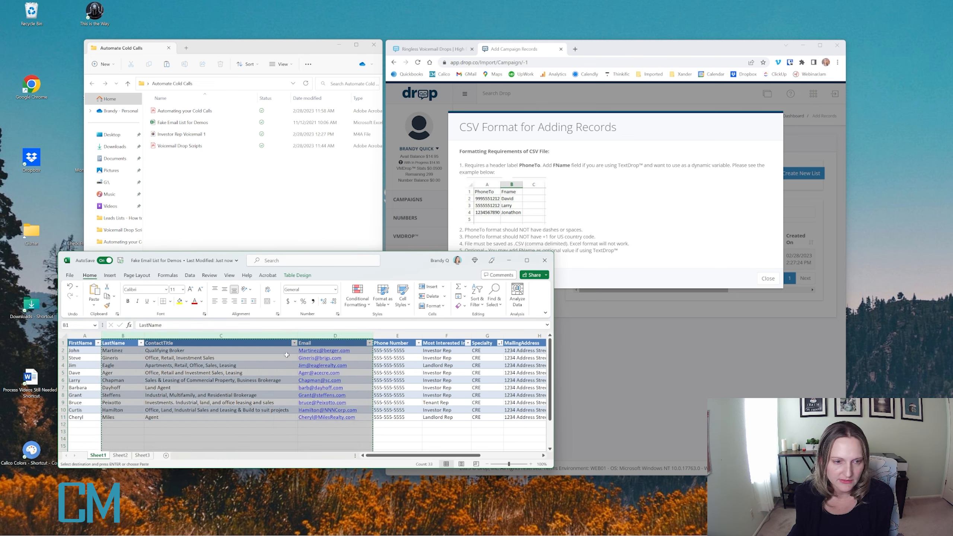
{"action": "right_click", "coordinate": [232, 337]}
{"action": "left_click", "coordinate": [264, 423]}
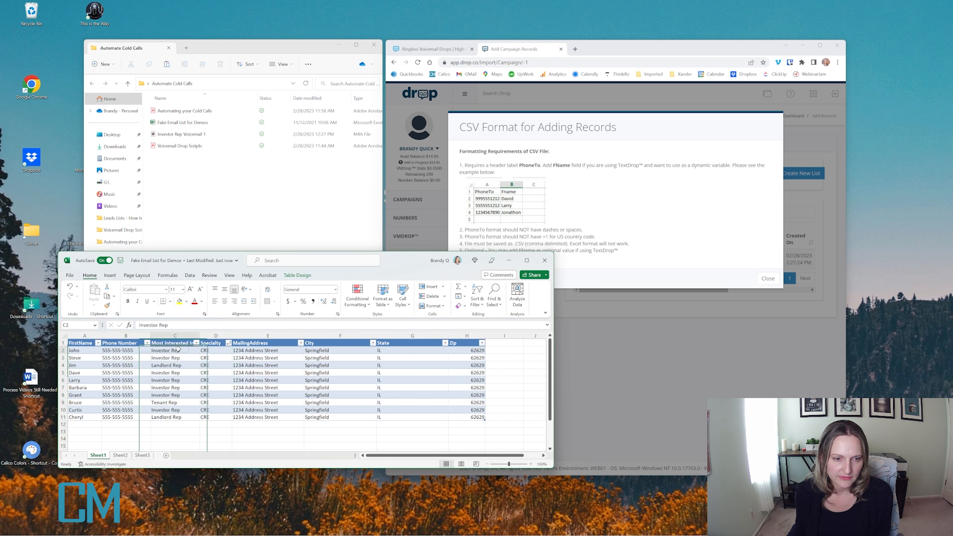
Step: Delete all columns from Most Interested In through Zip, after the Phone Number column
{"action": "left_click_drag", "start_coordinate": [175, 335], "coordinate": [446, 335]}
{"action": "right_click", "coordinate": [391, 355]}
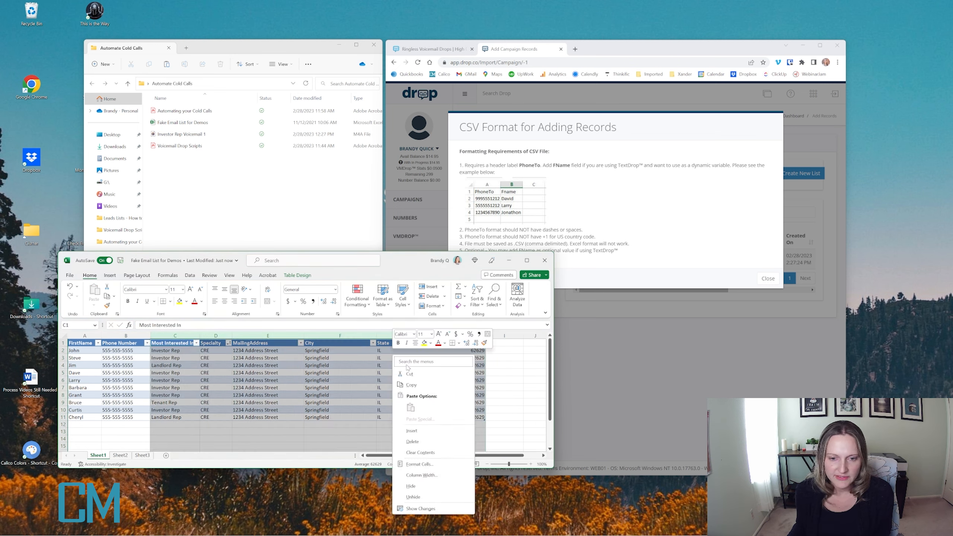
{"action": "left_click", "coordinate": [432, 443]}
{"action": "left_click", "coordinate": [174, 389]}
Step: Rename the FirstName column header in cell A1 to Fname
{"action": "left_click", "coordinate": [123, 358]}
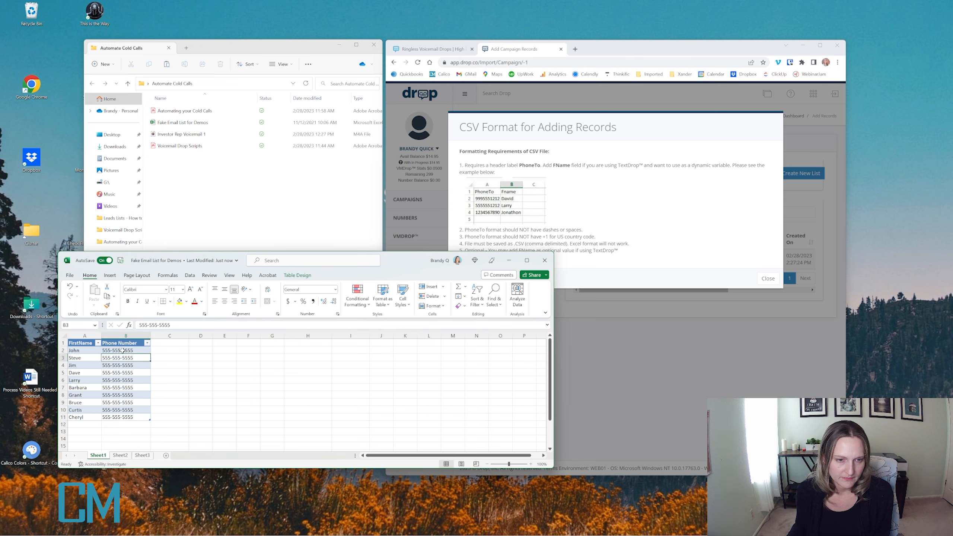
{"action": "left_click", "coordinate": [121, 351]}
{"action": "left_click", "coordinate": [117, 341]}
{"action": "key", "text": "Left"}
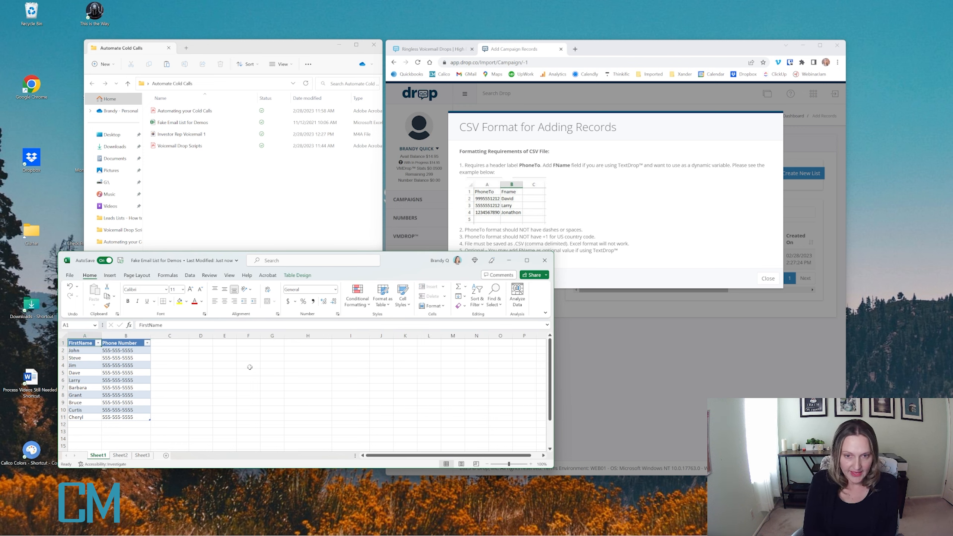
{"action": "type", "text": "Fname"}
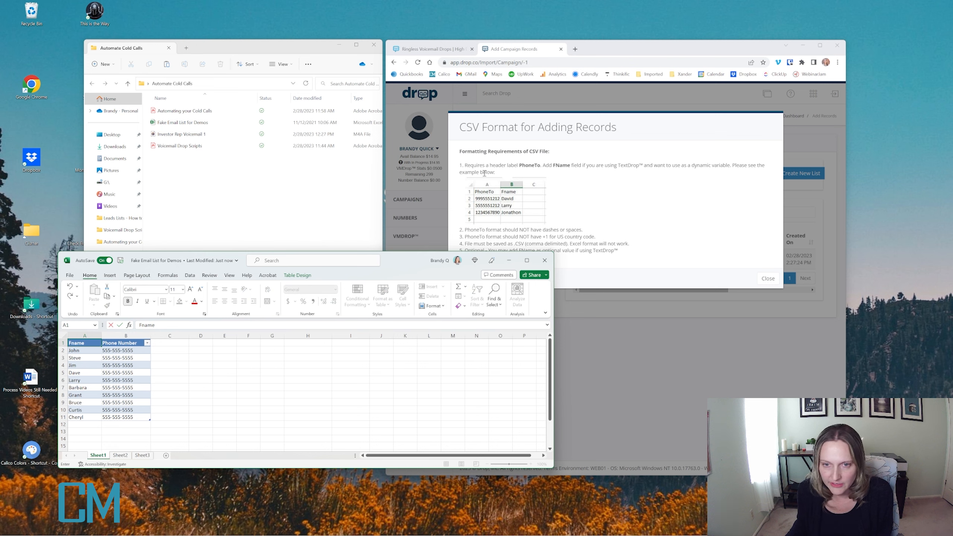
{"action": "left_click", "coordinate": [78, 358]}
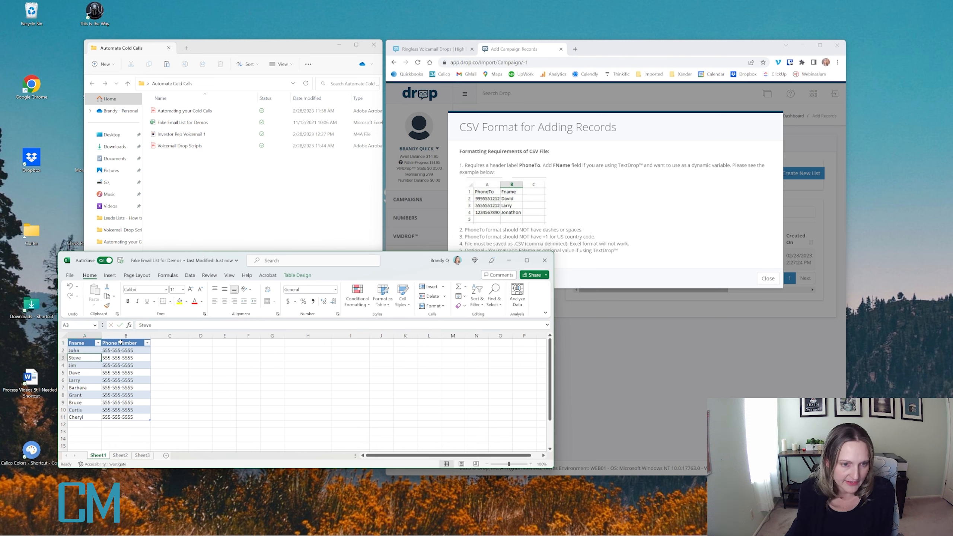
Step: Rename the Phone Number column header in cell B1 to PhoneTo
{"action": "left_click", "coordinate": [120, 342]}
{"action": "type", "text": "Phone"}
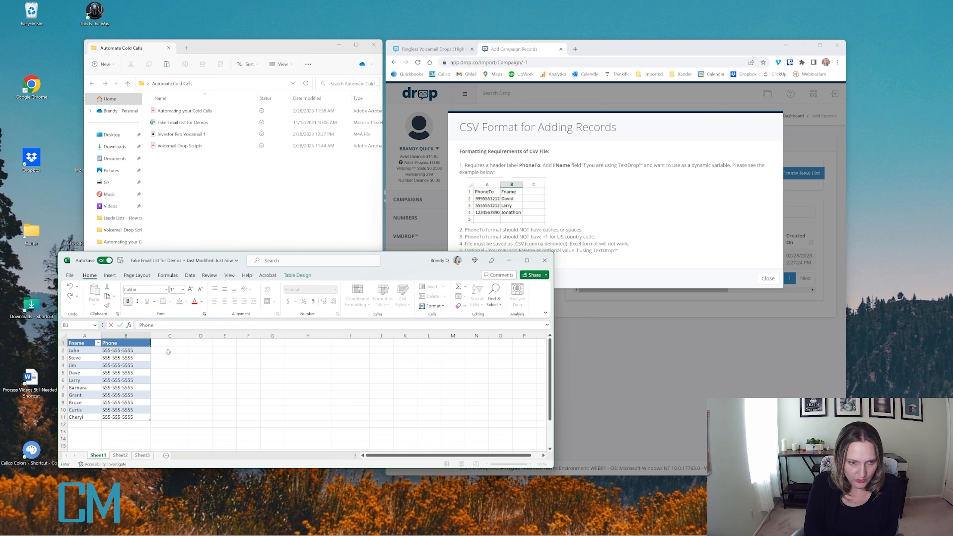
{"action": "type", "text": "To"}
{"action": "key", "text": "Return"}
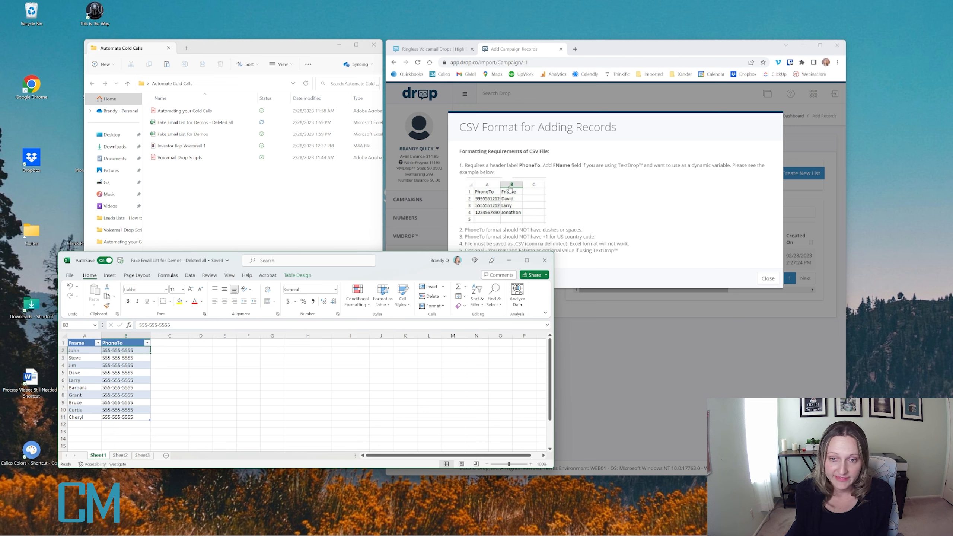
Step: Remove all dashes from the PhoneTo column by replacing them with nothing, and narrow the column to fit the numbers
{"action": "left_click", "coordinate": [126, 336]}
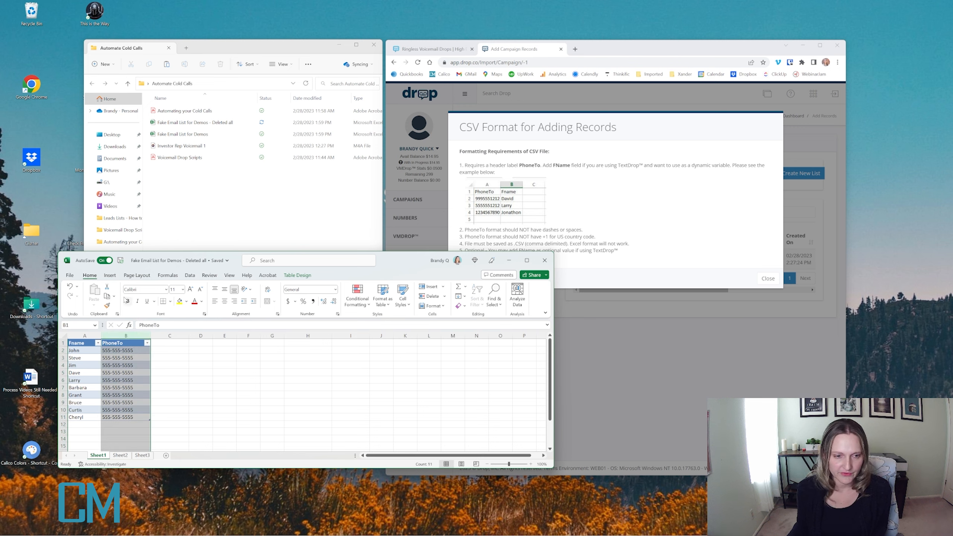
{"action": "left_click", "coordinate": [498, 304]}
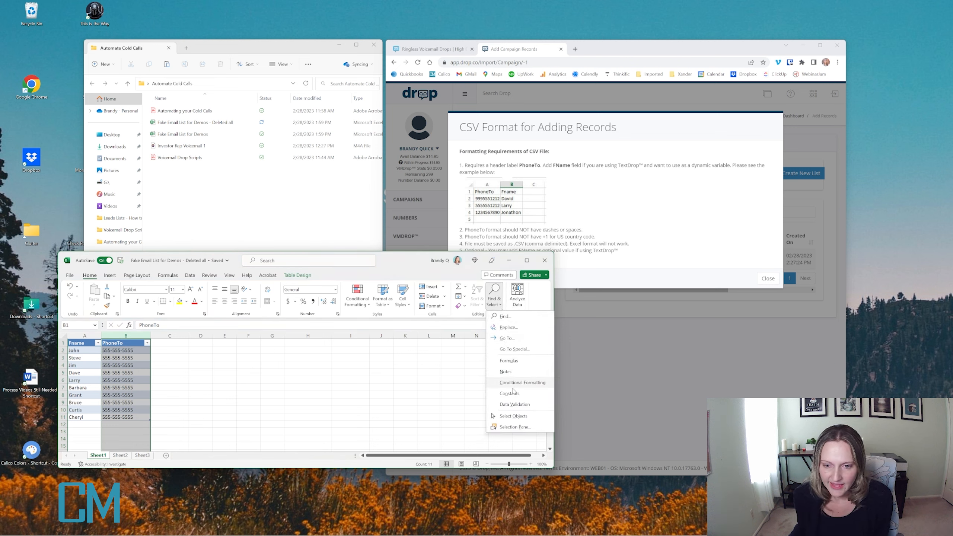
{"action": "left_click", "coordinate": [508, 327]}
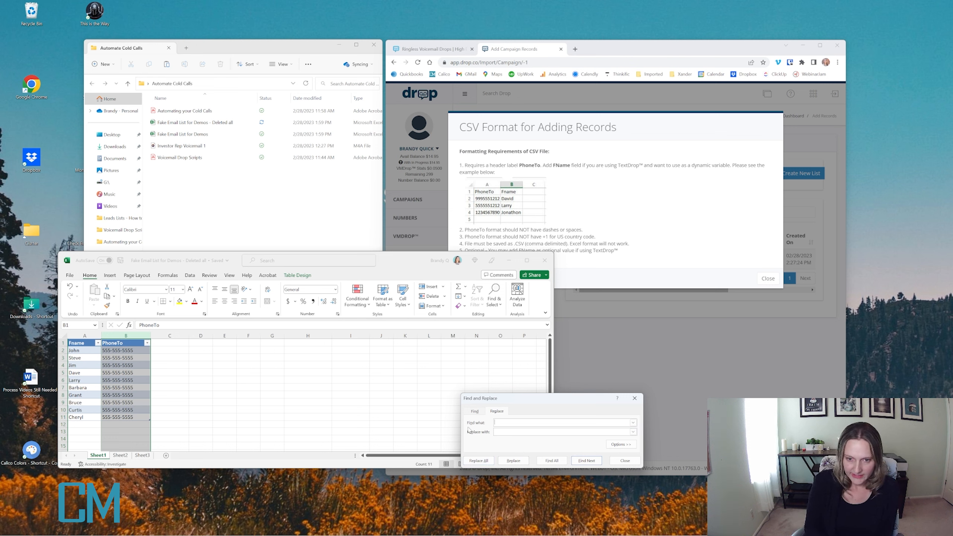
{"action": "left_click", "coordinate": [508, 431]}
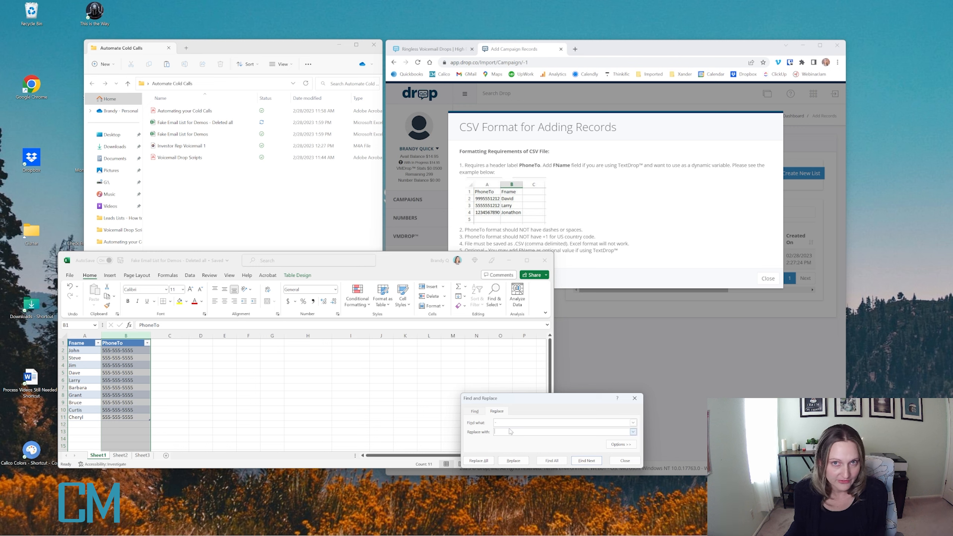
{"action": "left_click", "coordinate": [478, 461]}
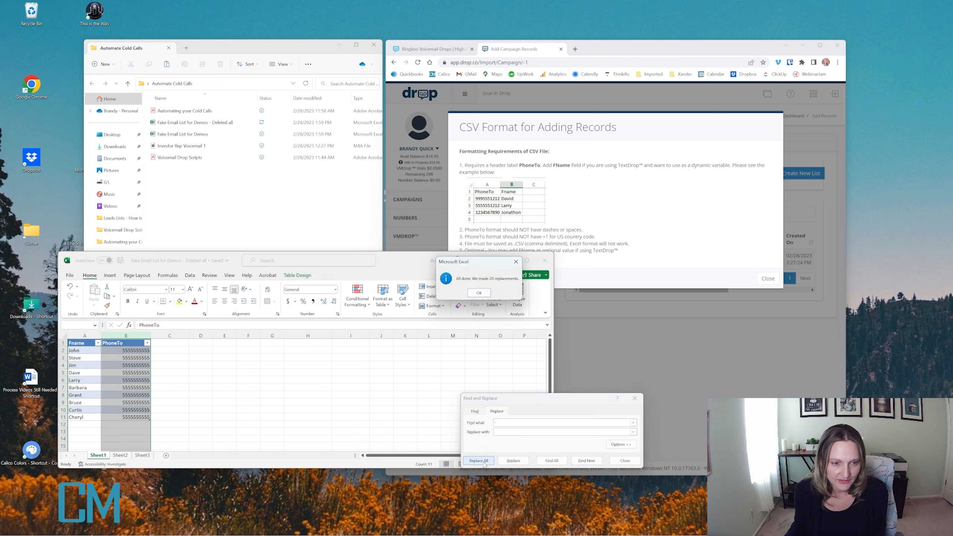
{"action": "left_click", "coordinate": [480, 293]}
{"action": "left_click", "coordinate": [231, 365]}
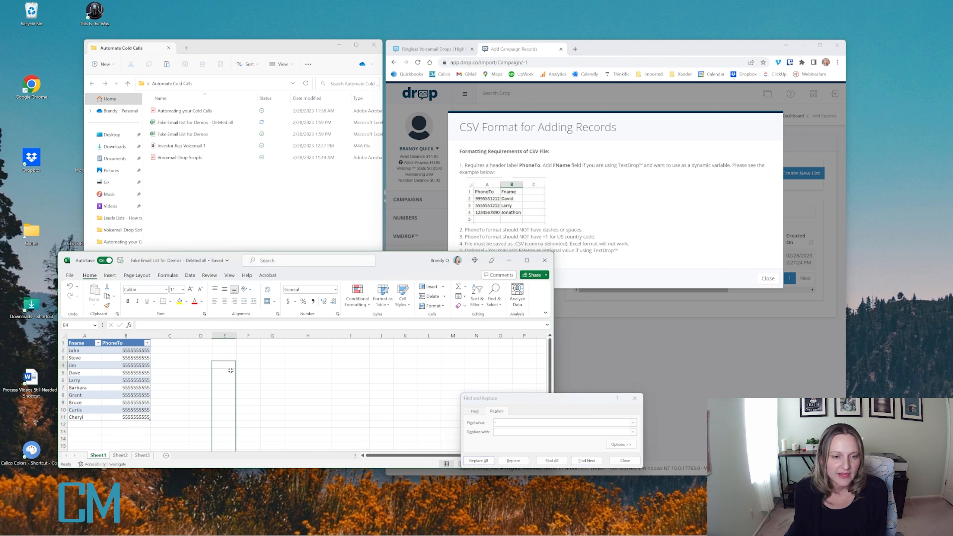
{"action": "left_click", "coordinate": [171, 367]}
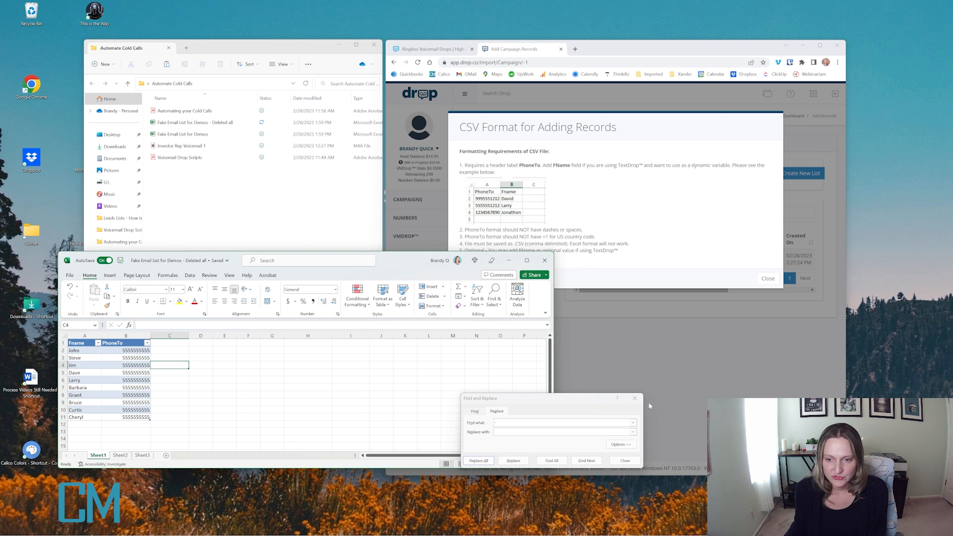
{"action": "left_click", "coordinate": [635, 398]}
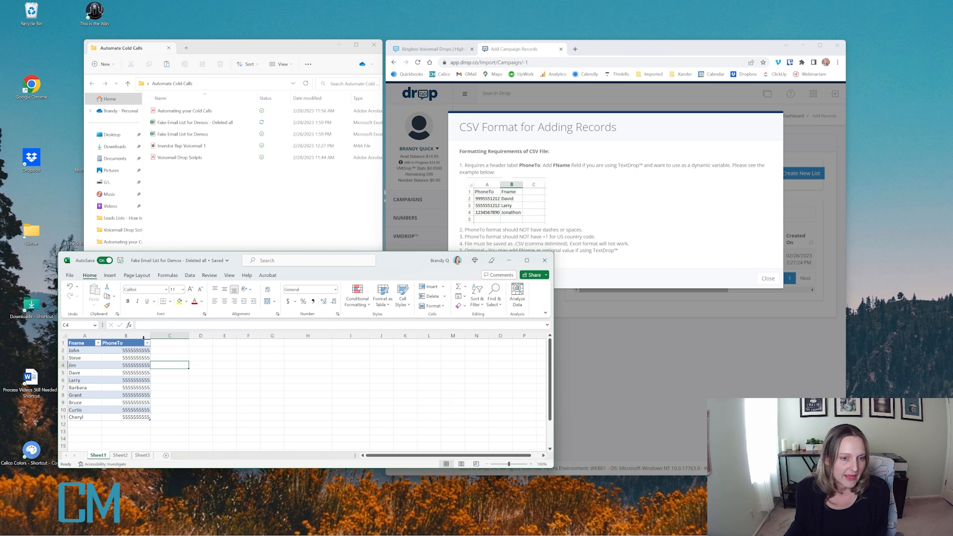
{"action": "left_click_drag", "start_coordinate": [151, 337], "coordinate": [130, 337]}
{"action": "left_click", "coordinate": [141, 357]}
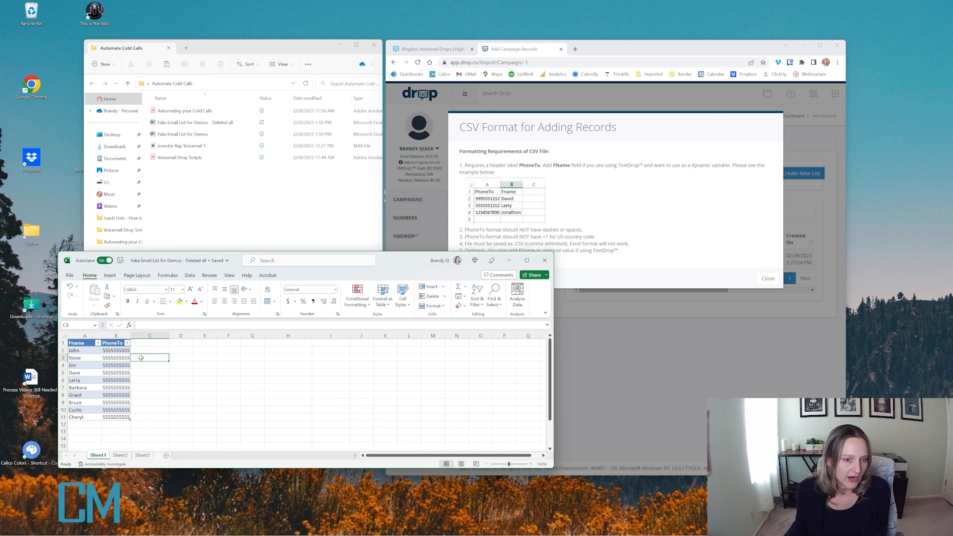
Step: Start saving a copy of the workbook in the Automate Cold Calls folder, named Fake Email List for Demos - Import Ready
{"action": "left_click", "coordinate": [69, 275]}
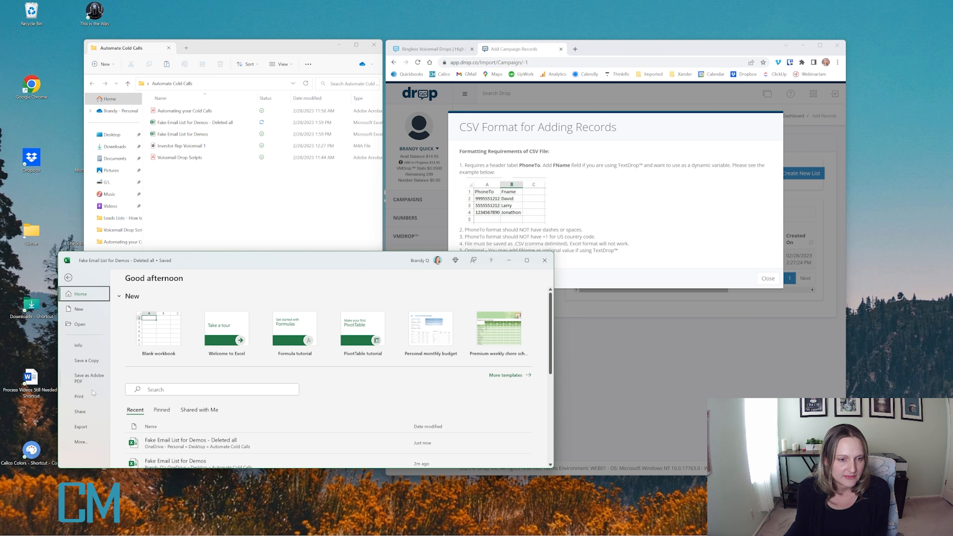
{"action": "left_click", "coordinate": [88, 361]}
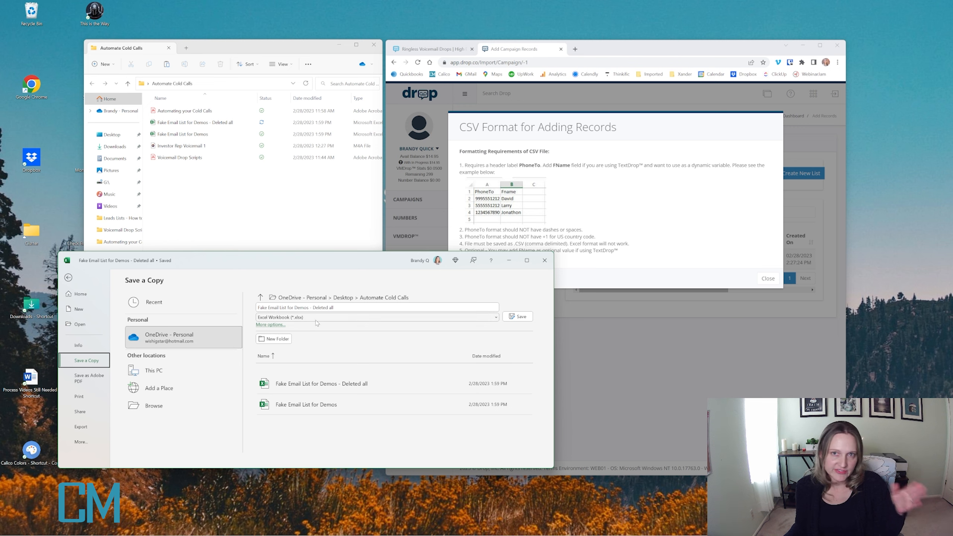
{"action": "left_click", "coordinate": [314, 309]}
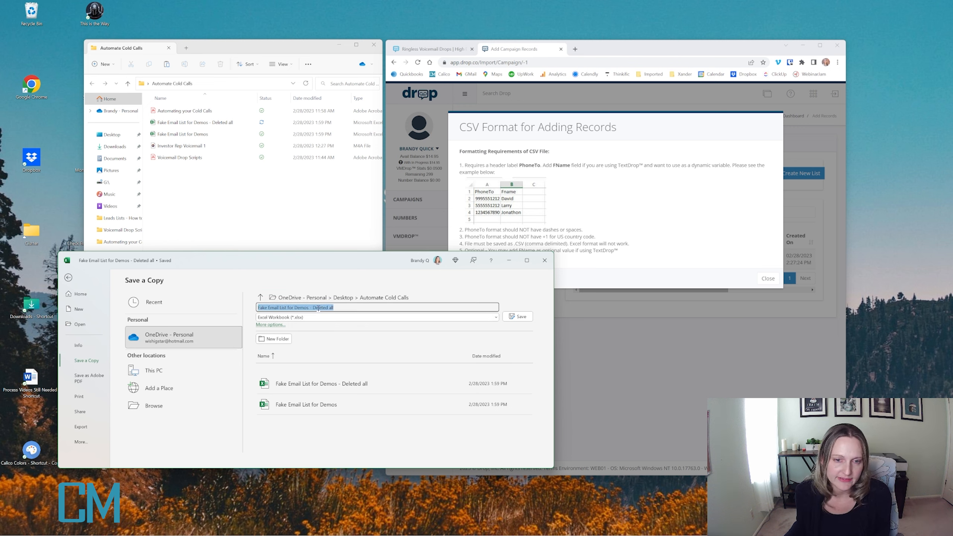
{"action": "left_click", "coordinate": [313, 309]}
{"action": "left_click_drag", "start_coordinate": [313, 309], "coordinate": [420, 305]}
{"action": "type", "text": "Im"}
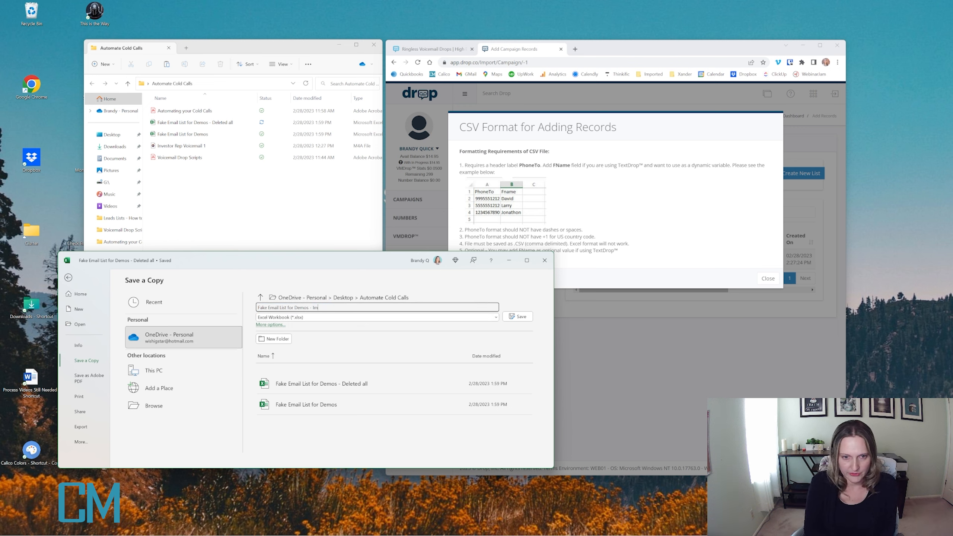
{"action": "type", "text": "port Ready"}
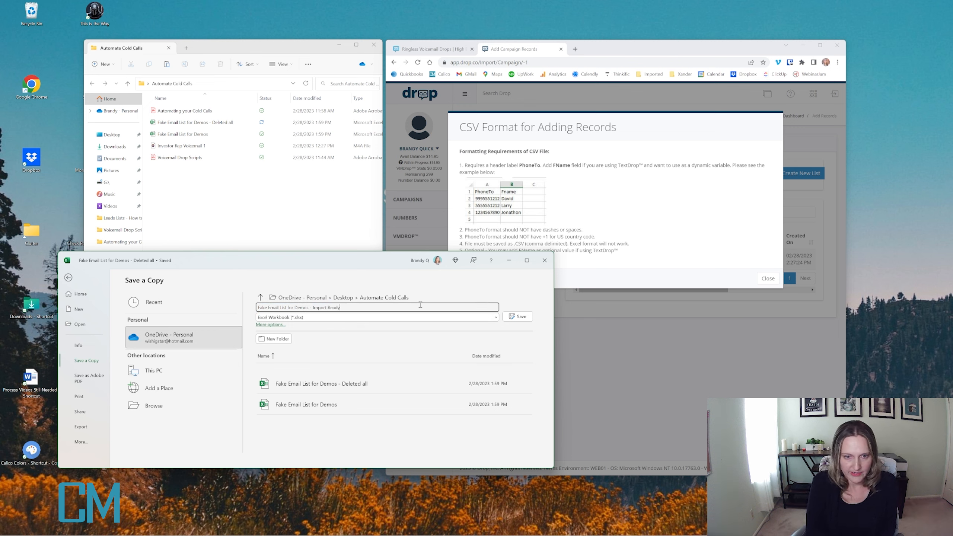
Step: Save the copy in CSV (Comma delimited) format, keeping only the active sheet
{"action": "left_click", "coordinate": [375, 318]}
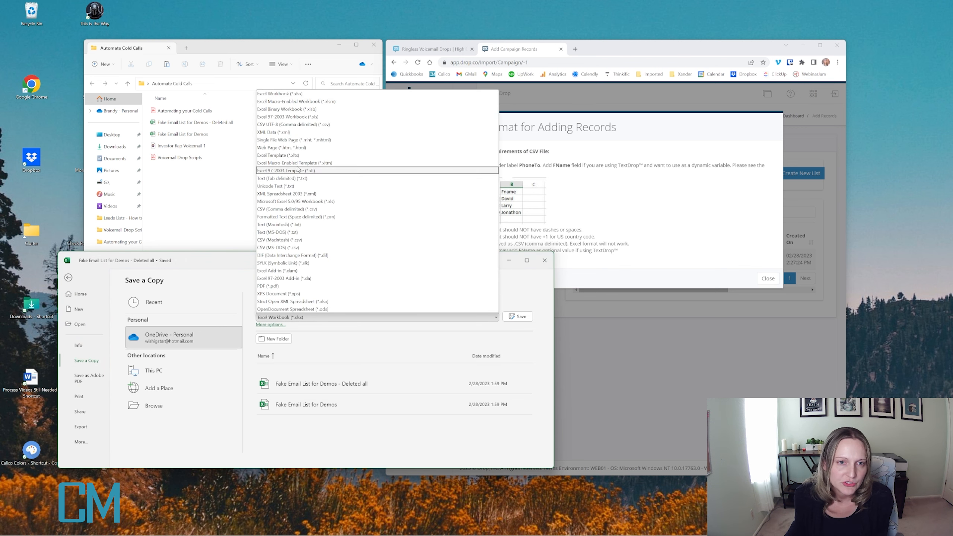
{"action": "left_click", "coordinate": [293, 209]}
{"action": "left_click", "coordinate": [311, 308]}
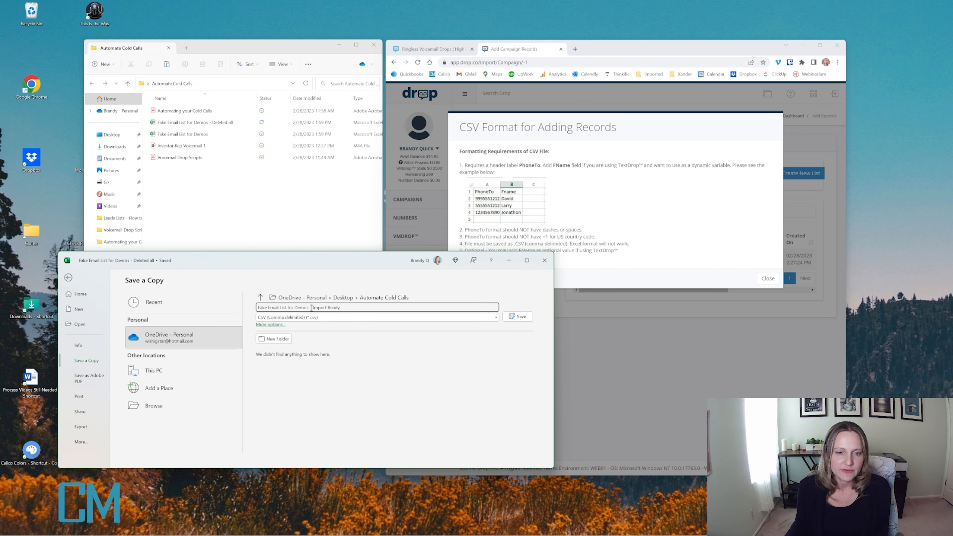
{"action": "type", "text": "-"}
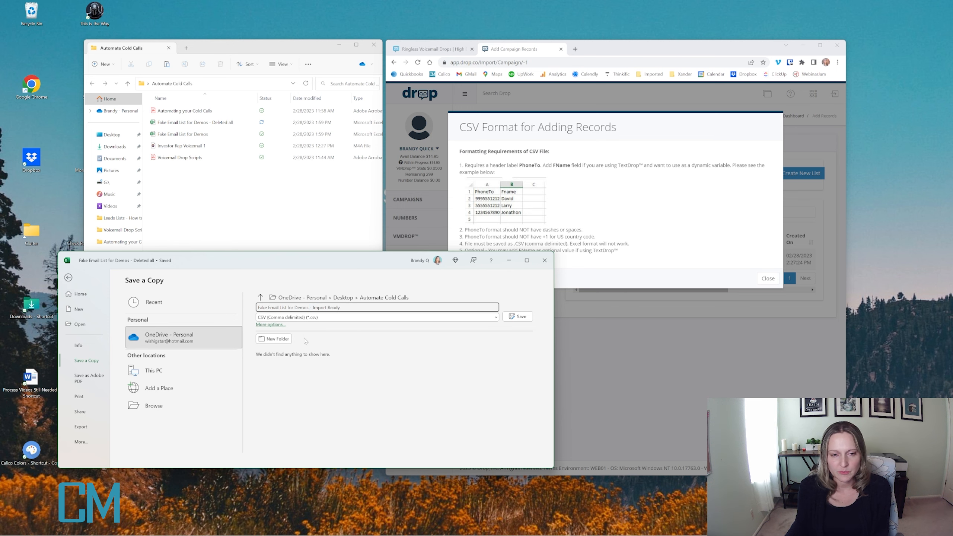
{"action": "key", "text": "Return"}
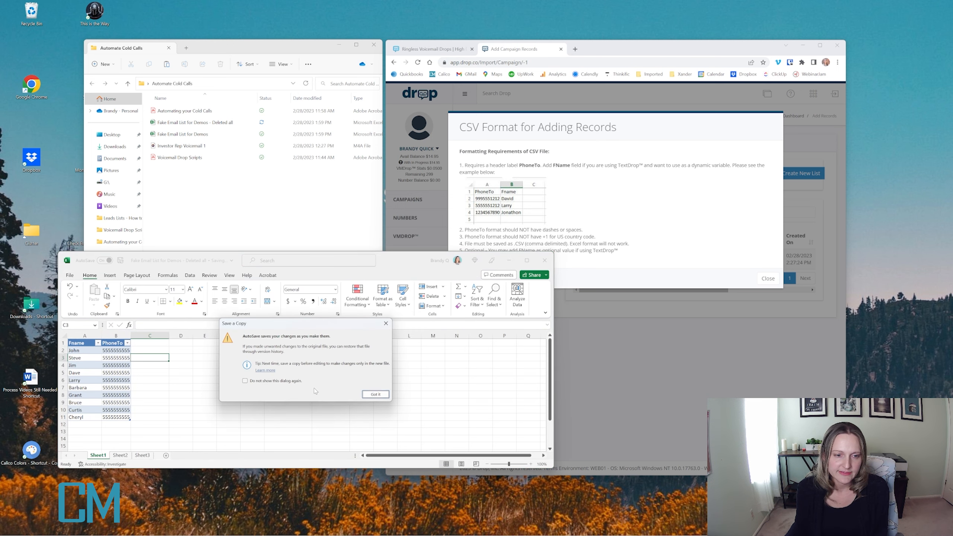
{"action": "left_click", "coordinate": [375, 394]}
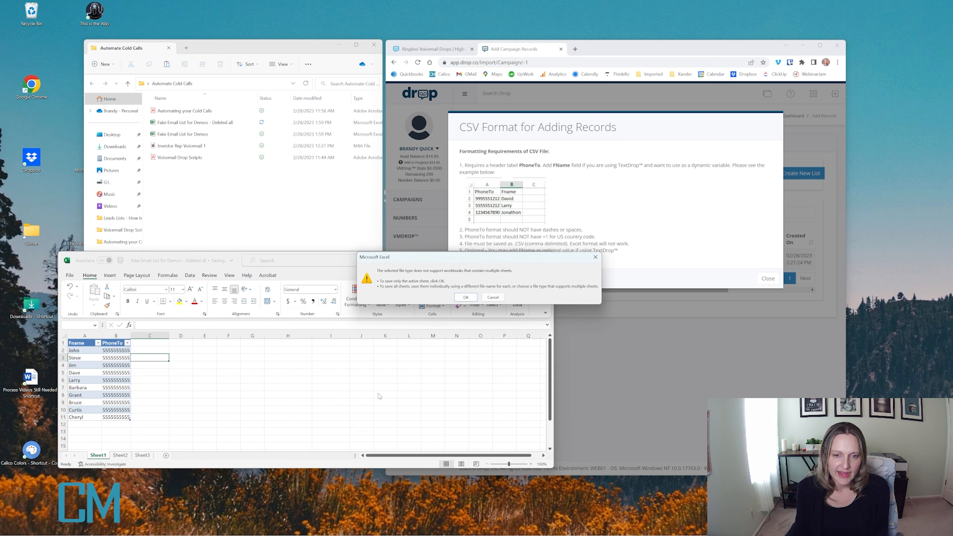
{"action": "left_click", "coordinate": [464, 297]}
{"action": "left_click", "coordinate": [222, 351]}
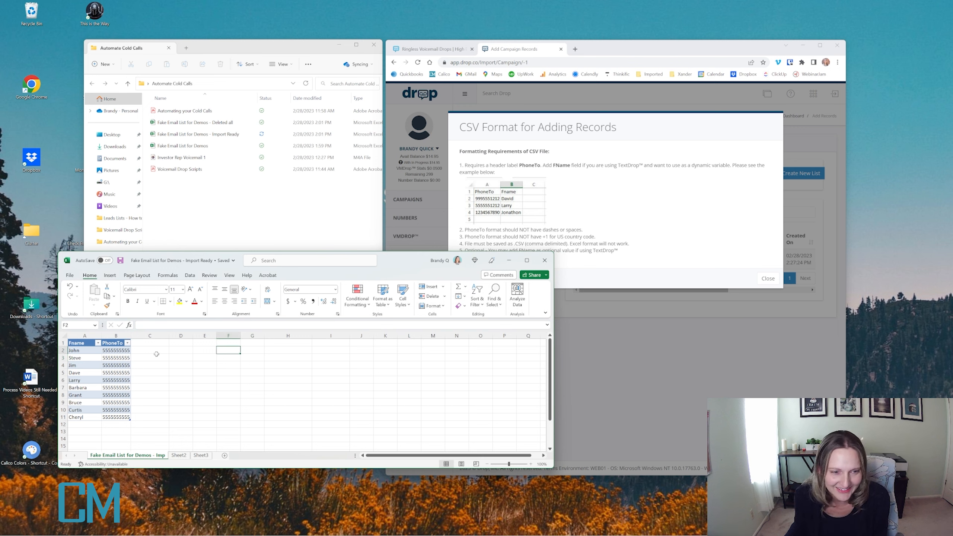
Step: Close and reopen the Fake Email List for Demos - Import Ready CSV file, and widen the PhoneTo column to show full numbers
{"action": "left_click", "coordinate": [543, 261]}
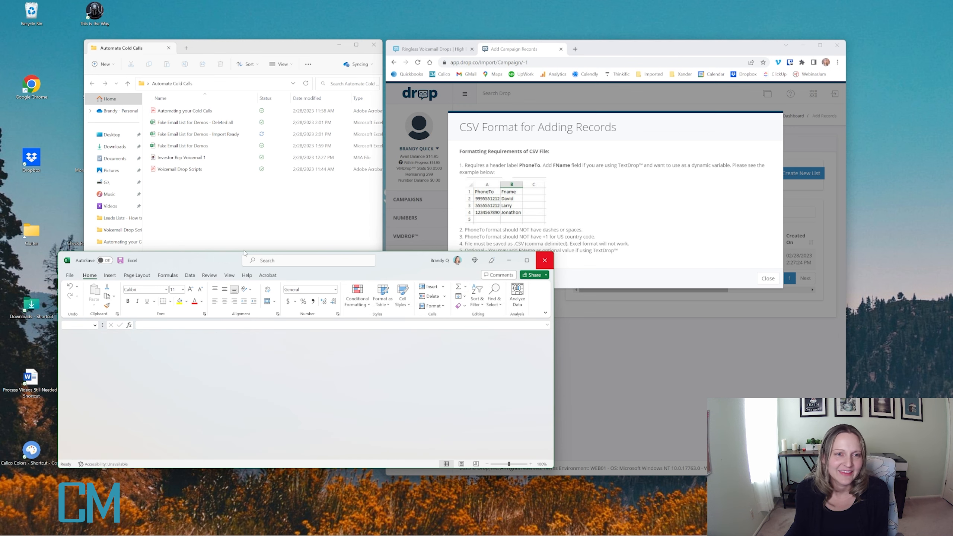
{"action": "left_click", "coordinate": [192, 135]}
{"action": "double_click", "coordinate": [193, 135]}
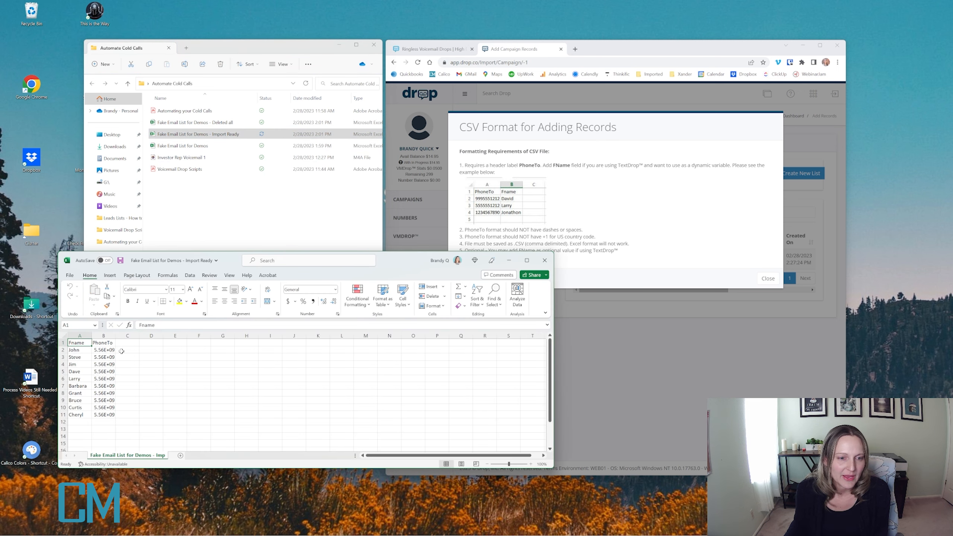
{"action": "left_click_drag", "start_coordinate": [115, 335], "coordinate": [141, 335]}
Step: Enter the first contact's phone number in the PhoneTo column, then save and close the CSV file
{"action": "left_click", "coordinate": [126, 350]}
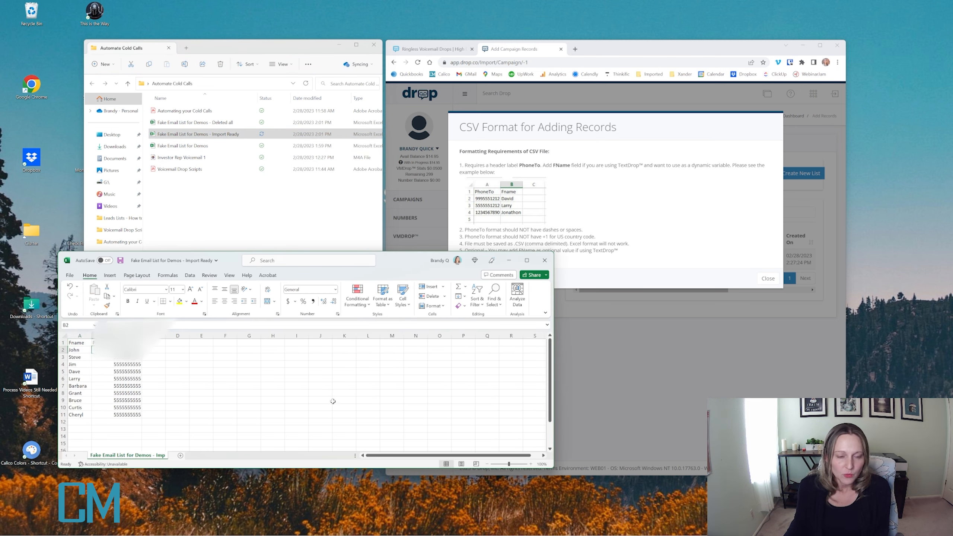
{"action": "type", "text": "5"}
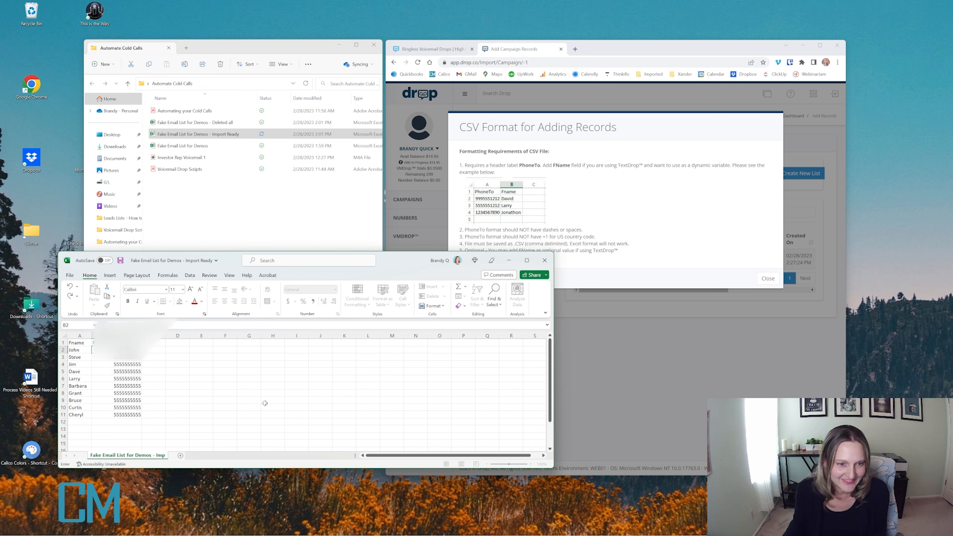
{"action": "left_click_drag", "start_coordinate": [265, 405], "coordinate": [264, 402]}
{"action": "left_click", "coordinate": [121, 260]}
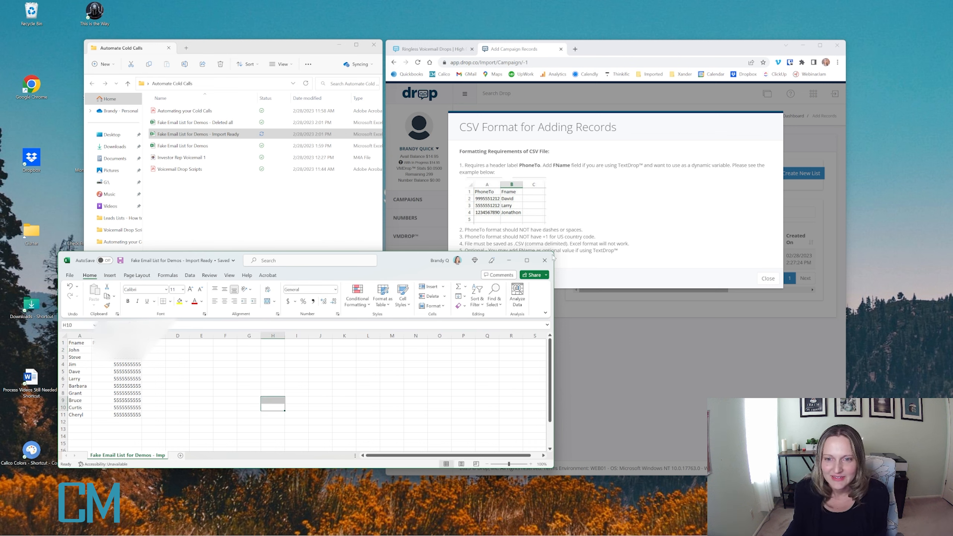
{"action": "left_click", "coordinate": [544, 260]}
Step: Shift the folder and Drop windows apart, dismiss the CSV format requirements, and select the Fake Email List for Demos - Import Ready file
{"action": "left_click", "coordinate": [194, 213]}
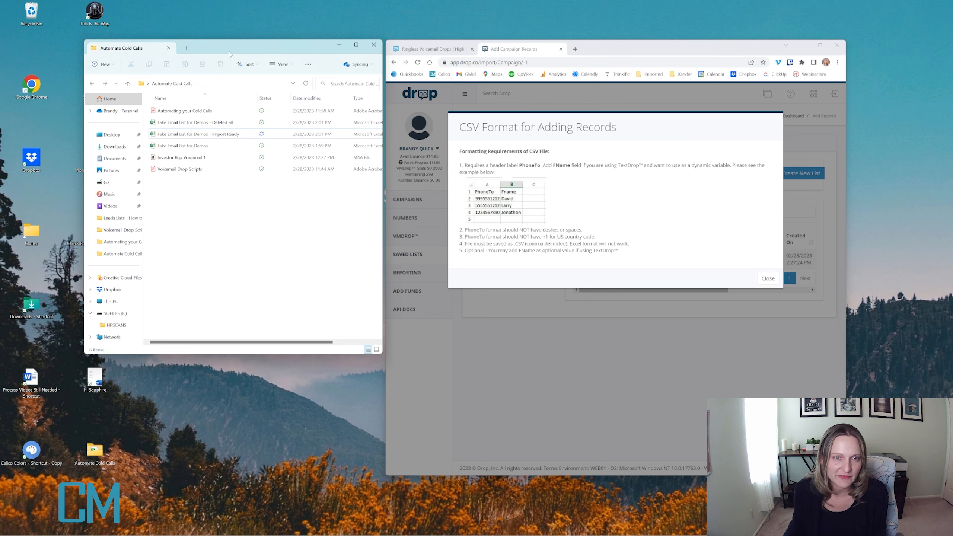
{"action": "left_click_drag", "start_coordinate": [263, 45], "coordinate": [202, 50]}
{"action": "left_click_drag", "start_coordinate": [587, 51], "coordinate": [561, 53]}
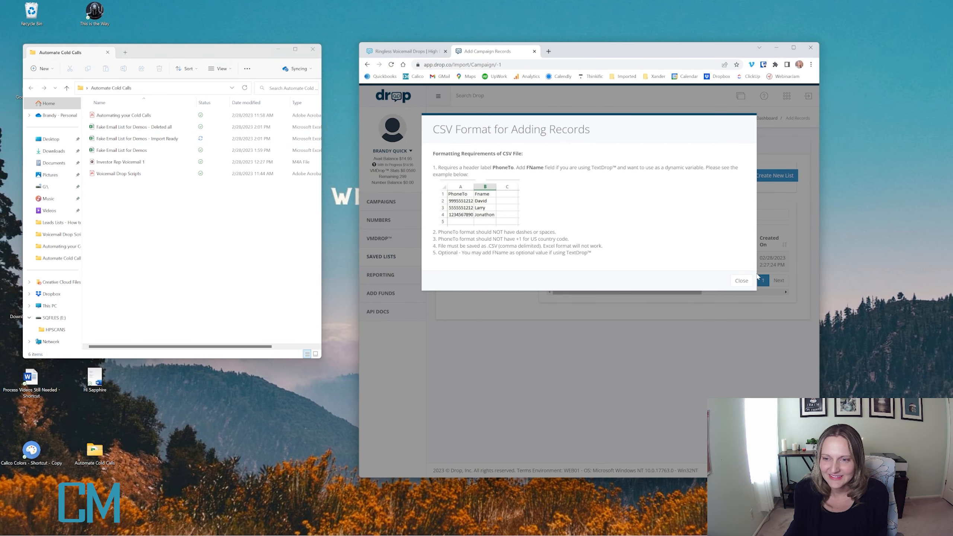
{"action": "left_click", "coordinate": [587, 357]}
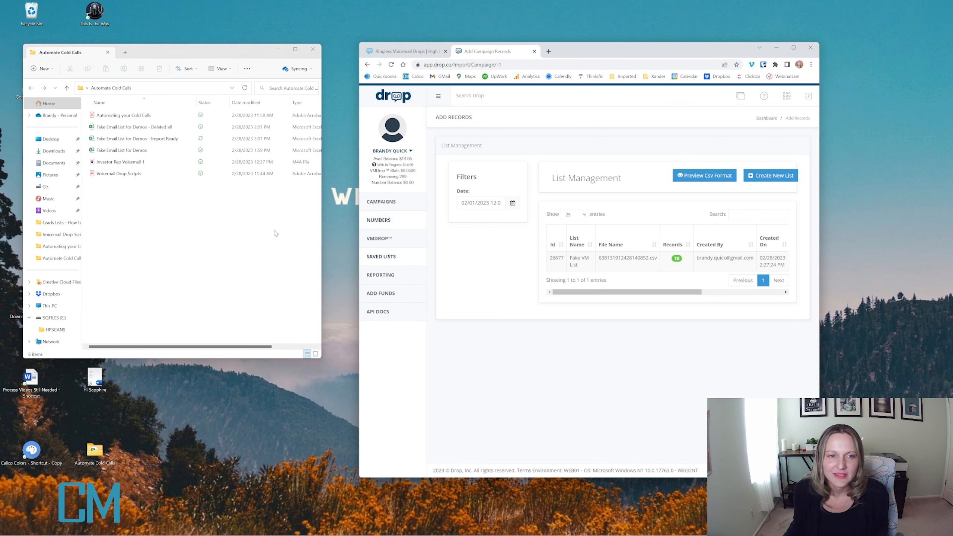
{"action": "left_click", "coordinate": [109, 140]}
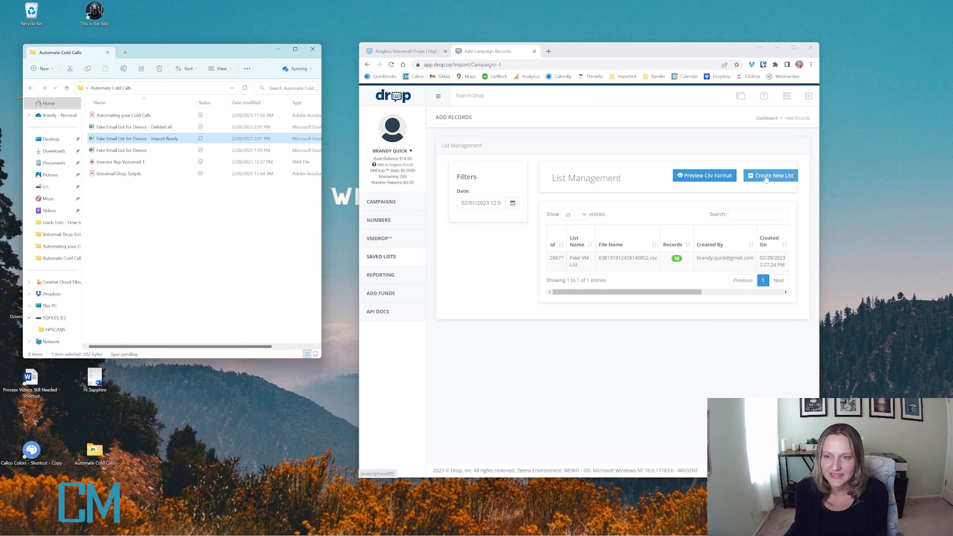
Step: Start a new contact list in Drop and name it Fake List - 02-28-2023
{"action": "left_click", "coordinate": [766, 179]}
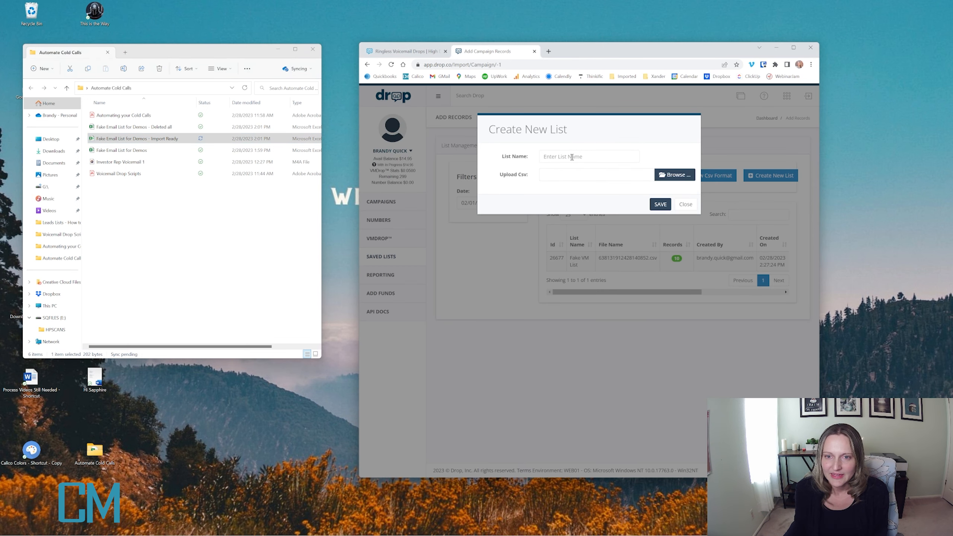
{"action": "type", "text": "Fake"}
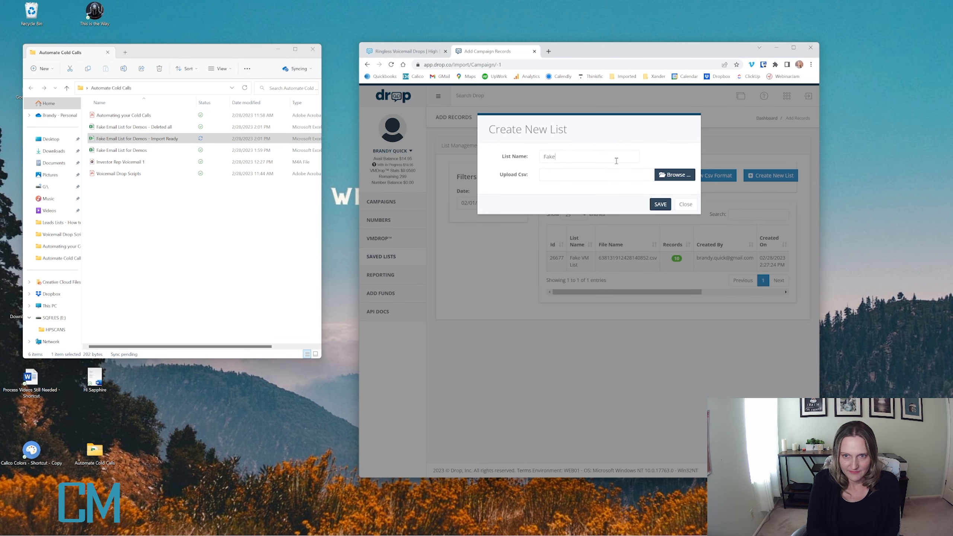
{"action": "type", "text": " List -"}
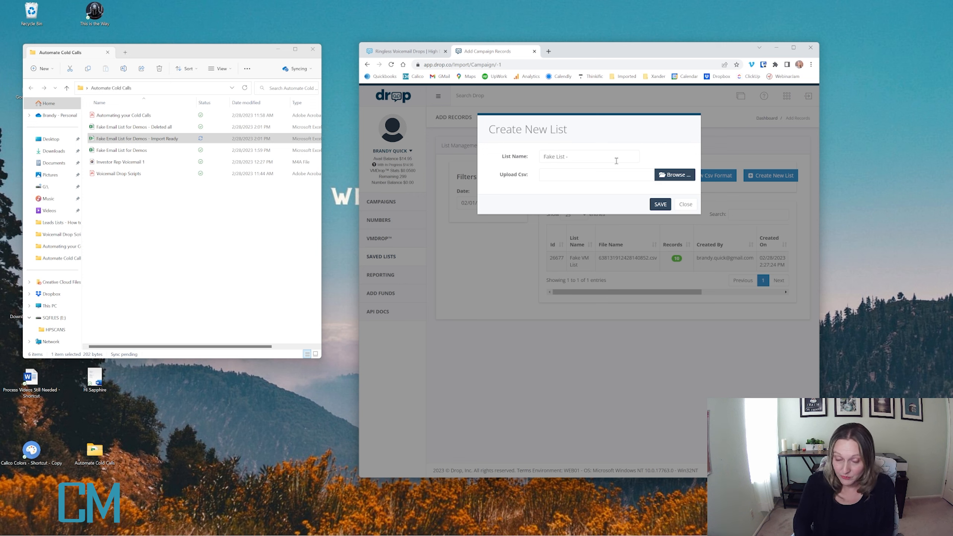
{"action": "type", "text": " 02"}
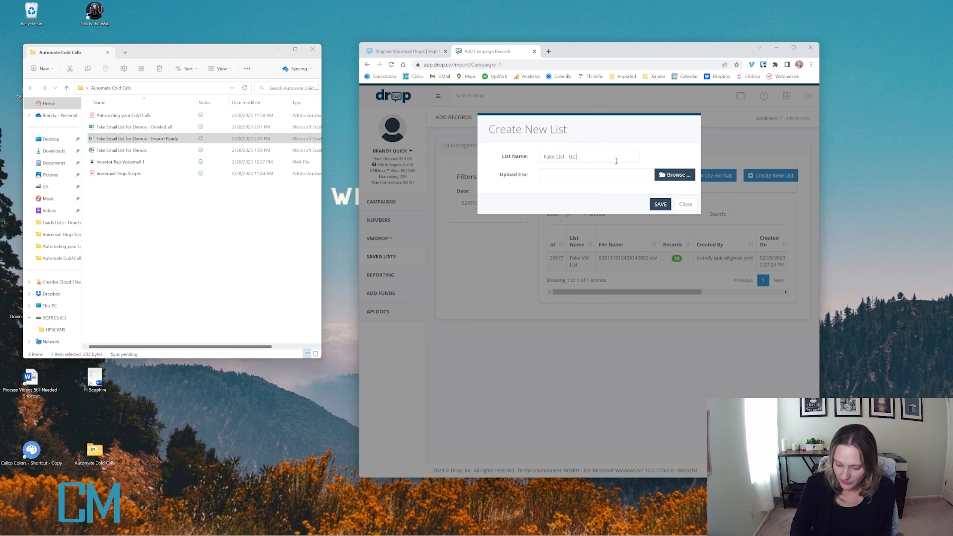
{"action": "type", "text": "-28-2023"}
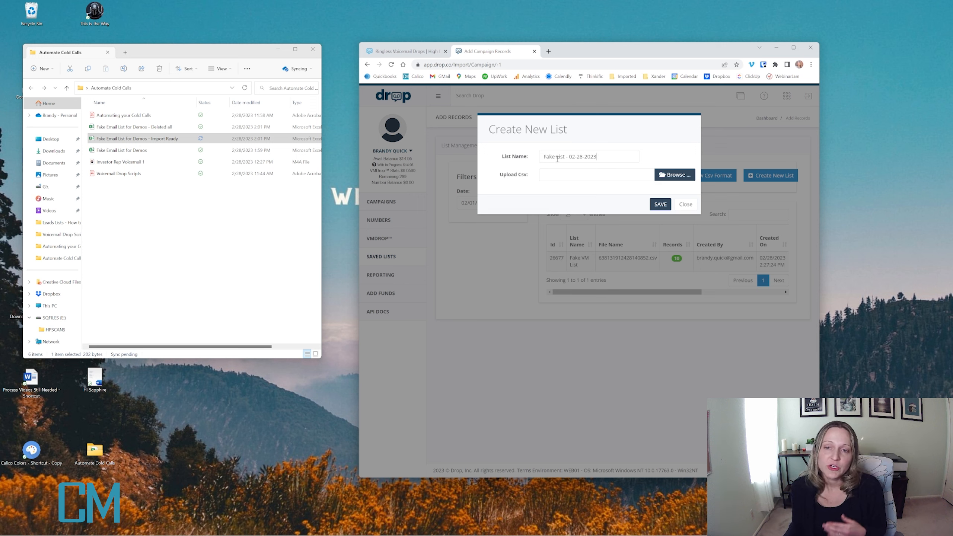
{"action": "left_click_drag", "start_coordinate": [566, 156], "coordinate": [523, 160]}
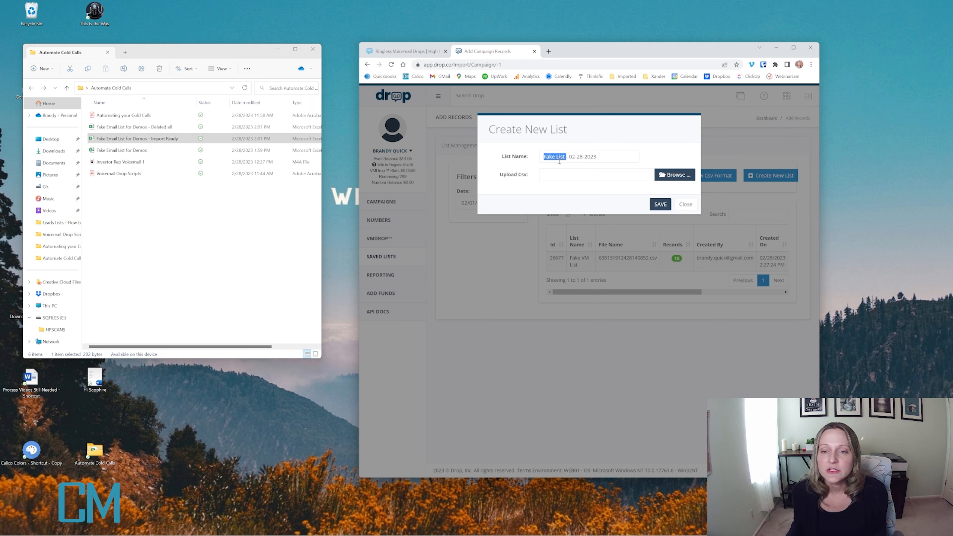
{"action": "left_click", "coordinate": [560, 160]}
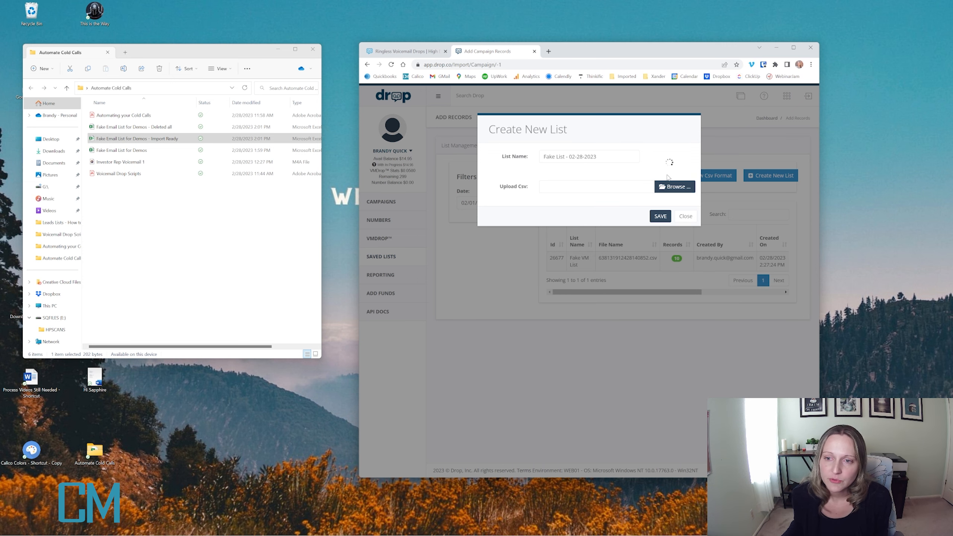
Step: Upload the Fake Email List for Demos - Import Ready CSV file to the new list and save the list
{"action": "left_click", "coordinate": [675, 177]}
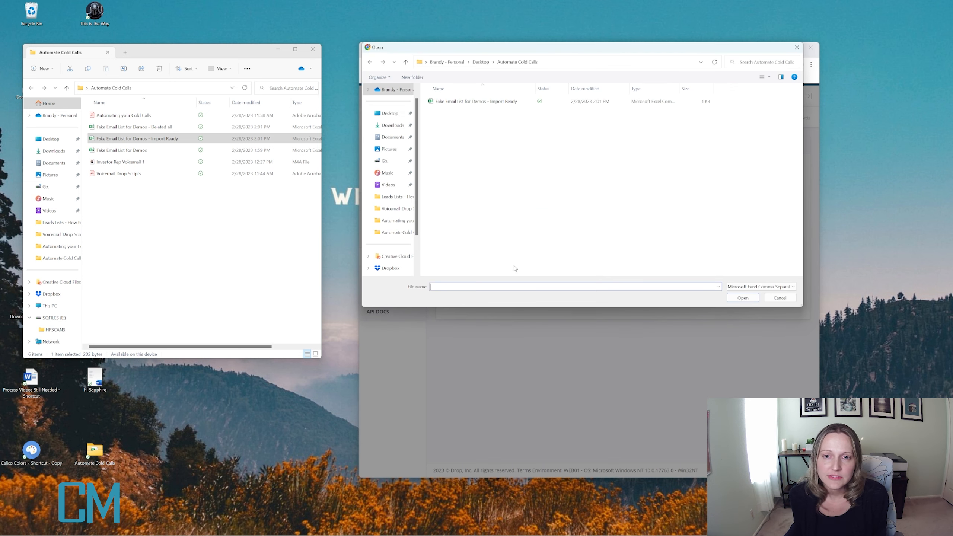
{"action": "left_click", "coordinate": [496, 101]}
{"action": "left_click", "coordinate": [739, 300]}
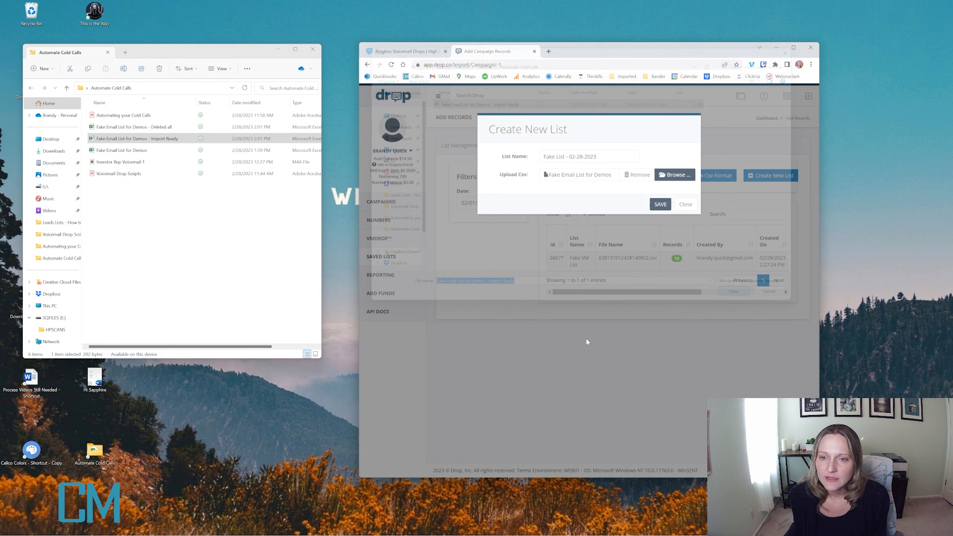
{"action": "left_click", "coordinate": [659, 214]}
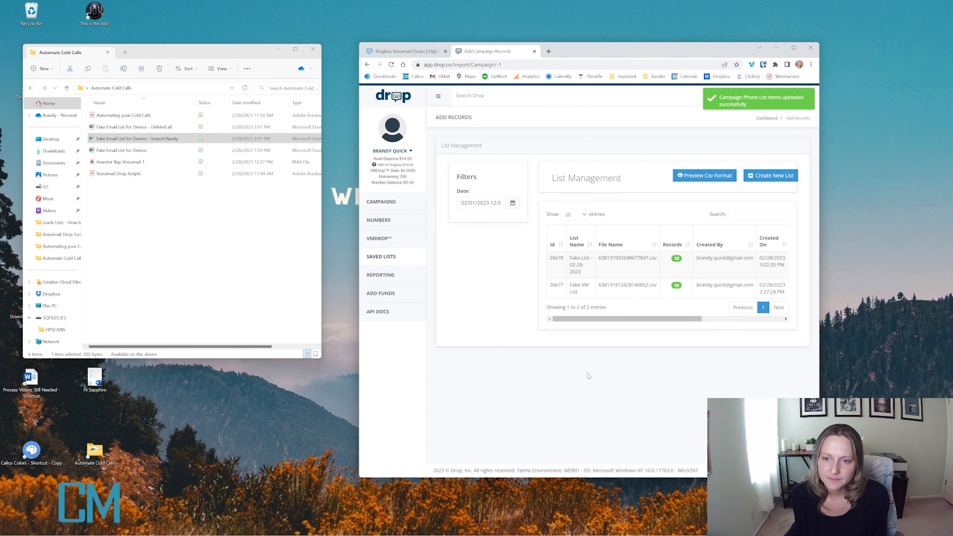
{"action": "left_click_drag", "start_coordinate": [570, 258], "coordinate": [580, 274]}
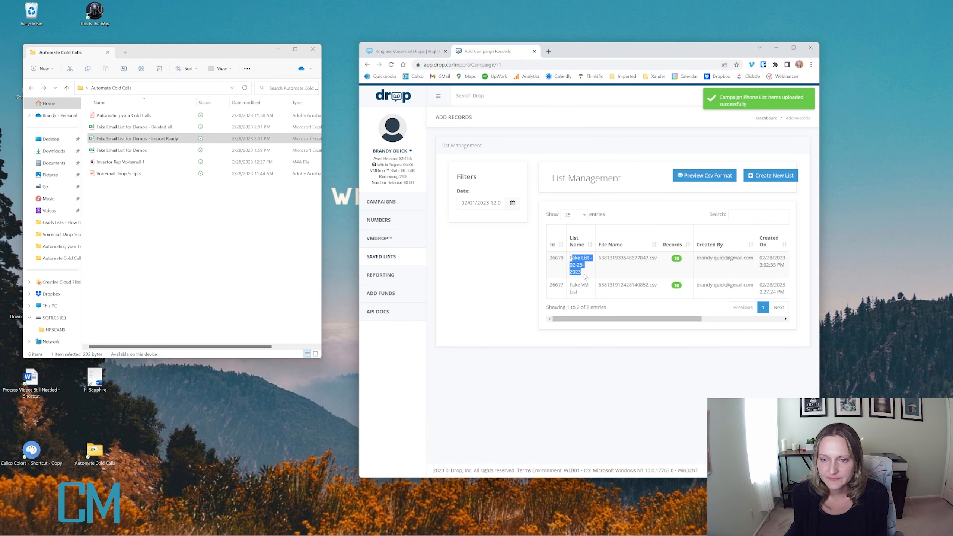
{"action": "left_click", "coordinate": [480, 258]}
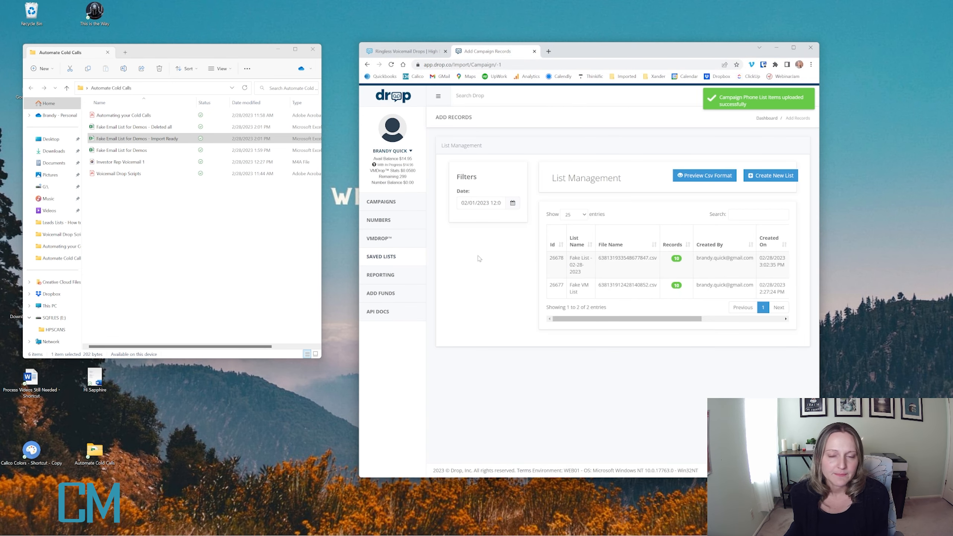
{"action": "left_click", "coordinate": [220, 210]}
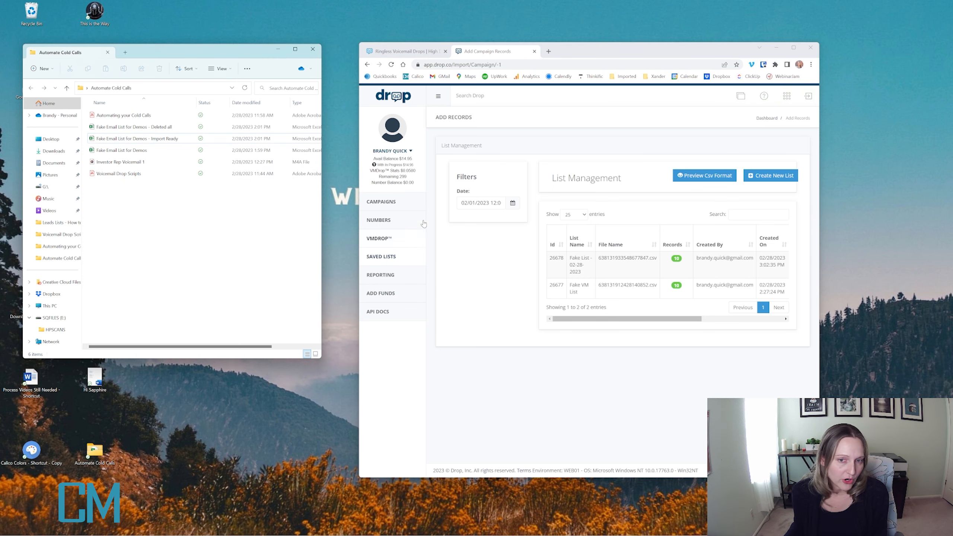
Step: Go to the campaigns page, widen the Drop window, and start creating a new VMDrop
{"action": "left_click", "coordinate": [402, 205]}
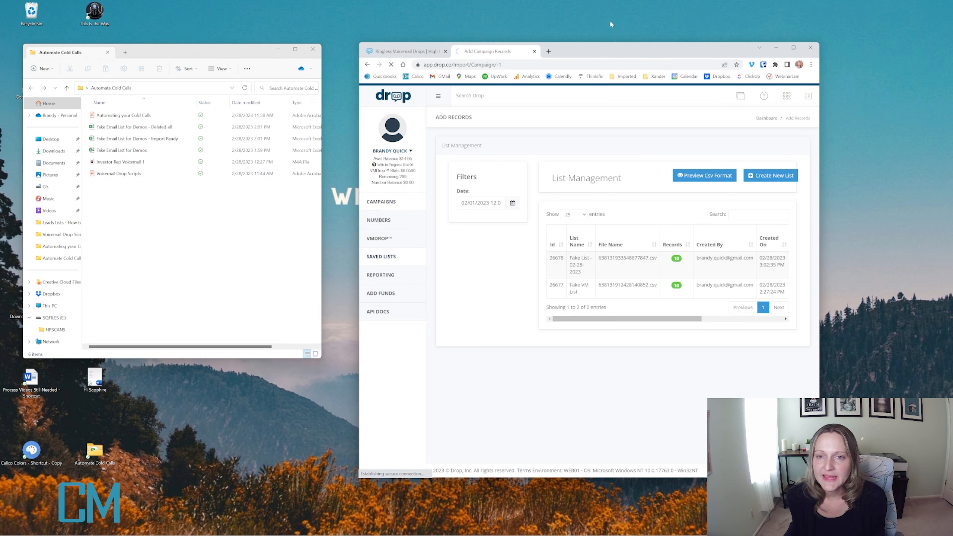
{"action": "left_click_drag", "start_coordinate": [592, 56], "coordinate": [573, 59]}
{"action": "left_click_drag", "start_coordinate": [800, 188], "coordinate": [846, 188]}
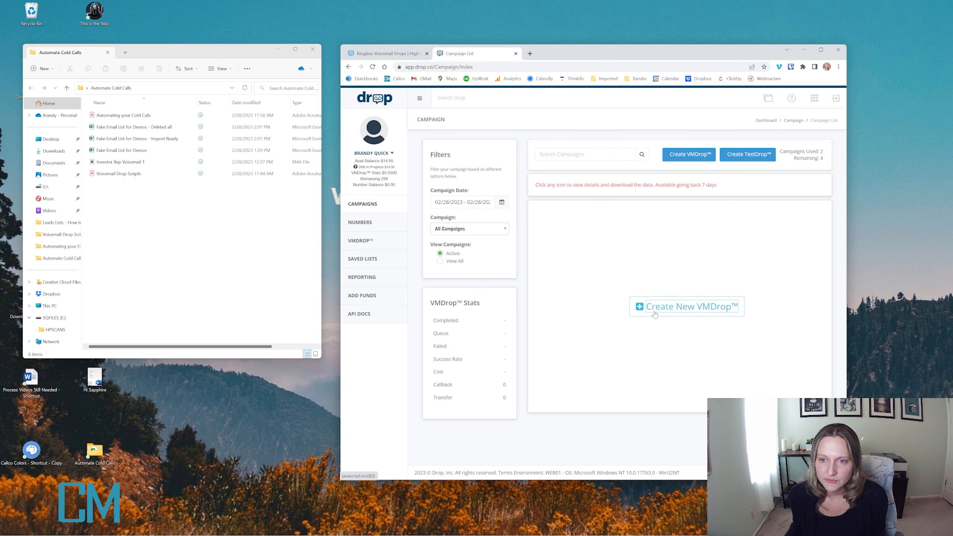
{"action": "left_click", "coordinate": [652, 311]}
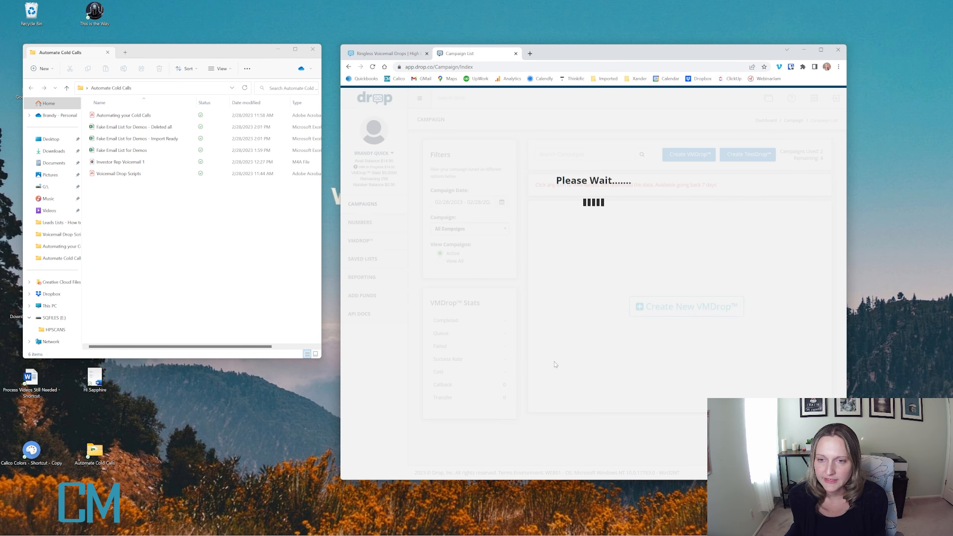
Step: Name the VMDrop Cold Call #1 INVESTOR REP
{"action": "left_click", "coordinate": [560, 187]}
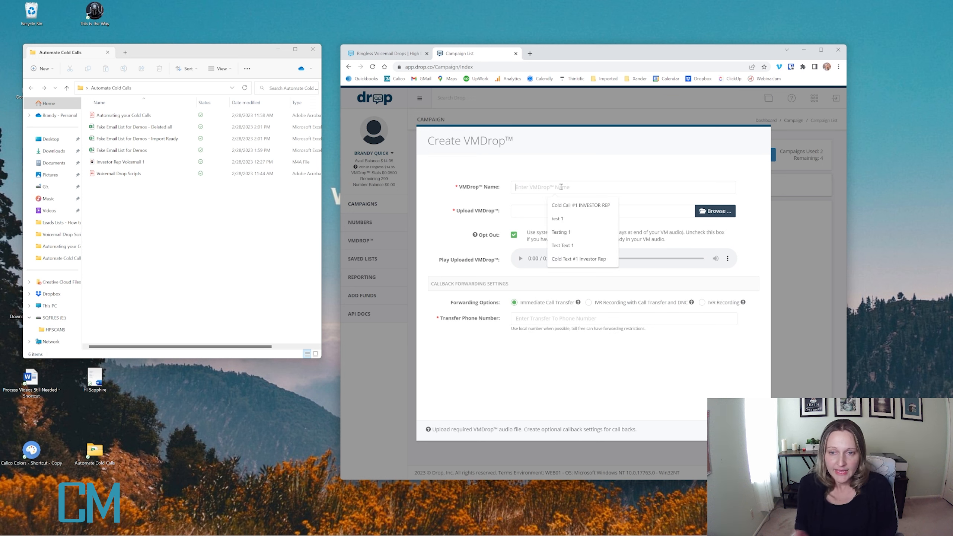
{"action": "type", "text": "I"}
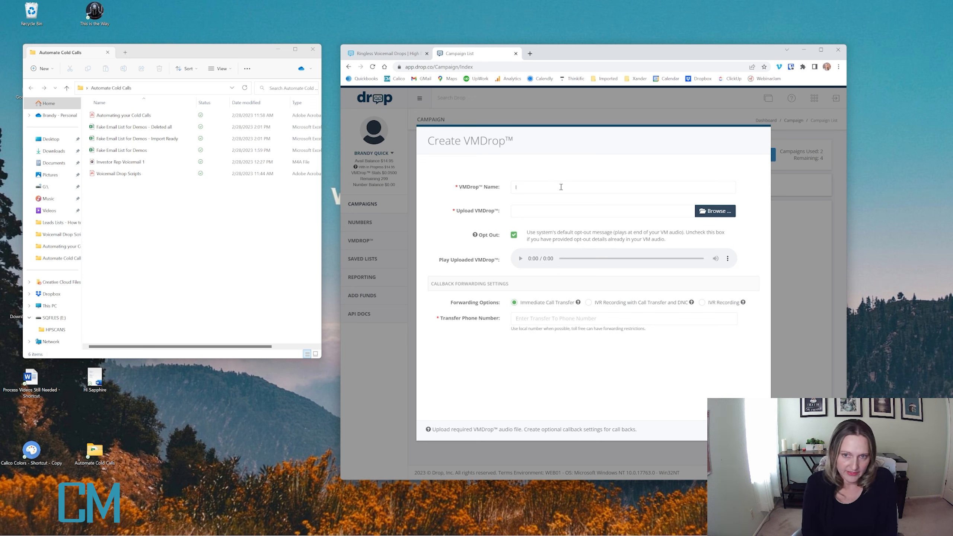
{"action": "type", "text": "Cold C"}
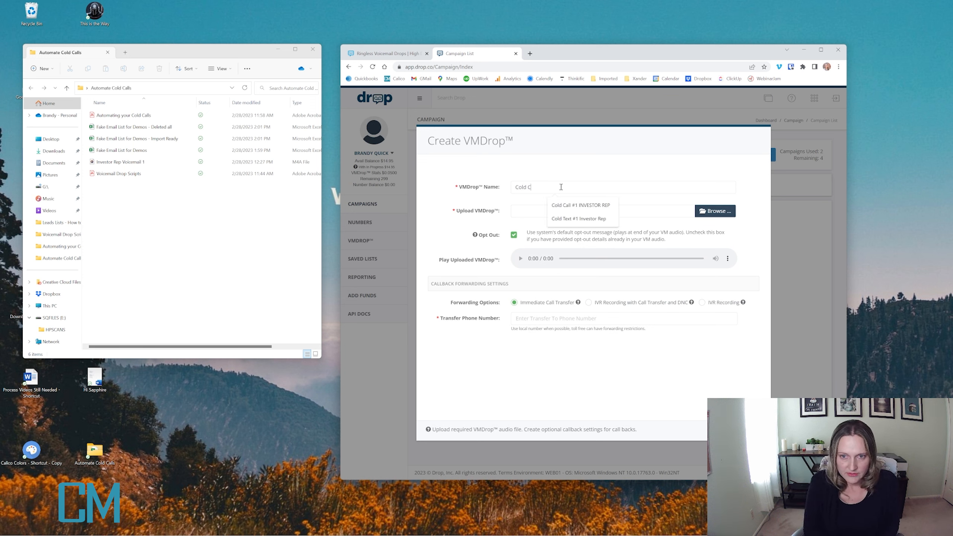
{"action": "type", "text": "all #1 INVE"}
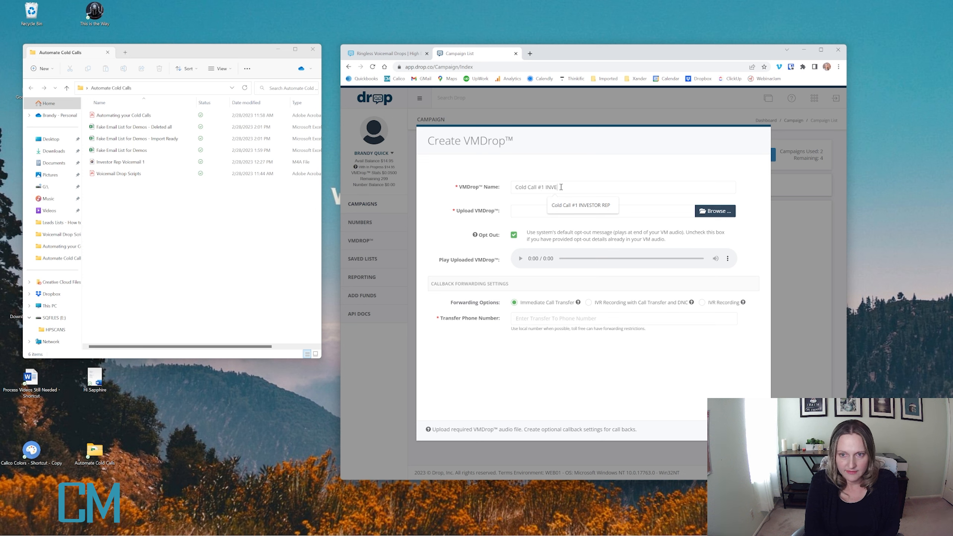
{"action": "type", "text": "STOR RE"}
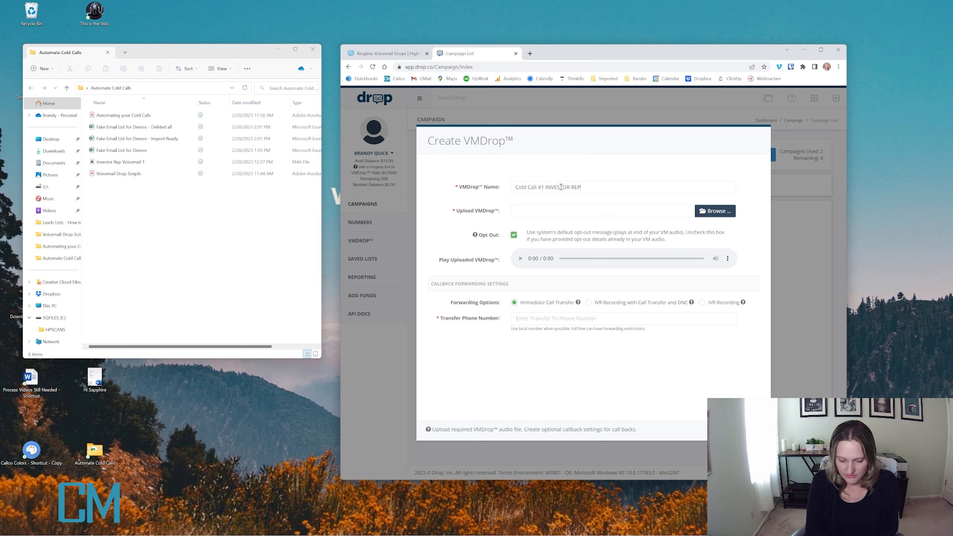
{"action": "type", "text": "P"}
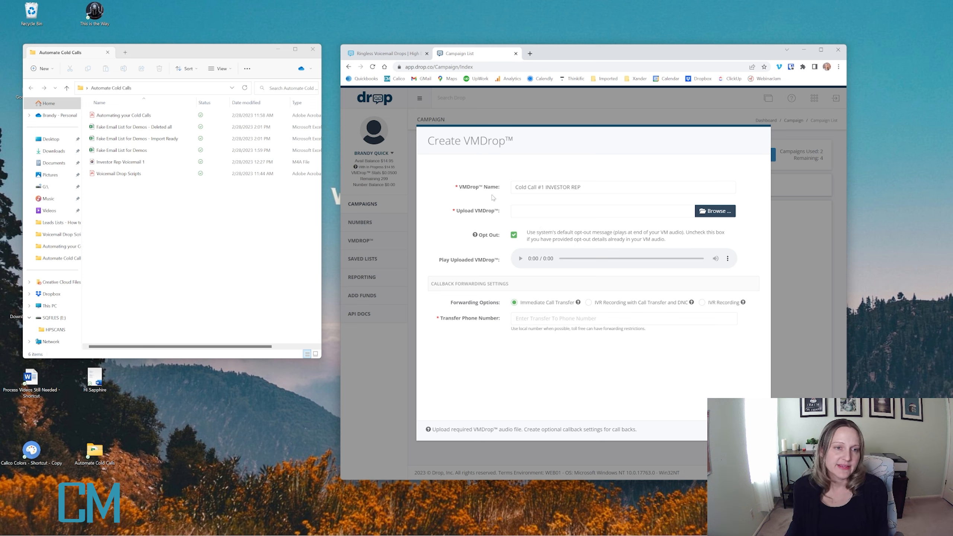
Step: Upload the Investor Rep Voicemail 1 recording from the Automate Cold Calls folder as the VMDrop audio
{"action": "left_click", "coordinate": [131, 163]}
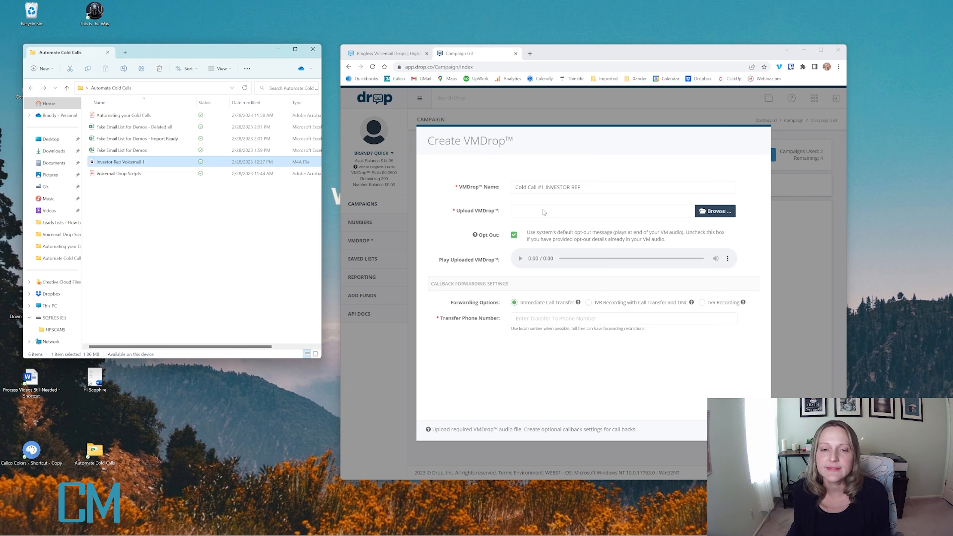
{"action": "left_click", "coordinate": [496, 195]}
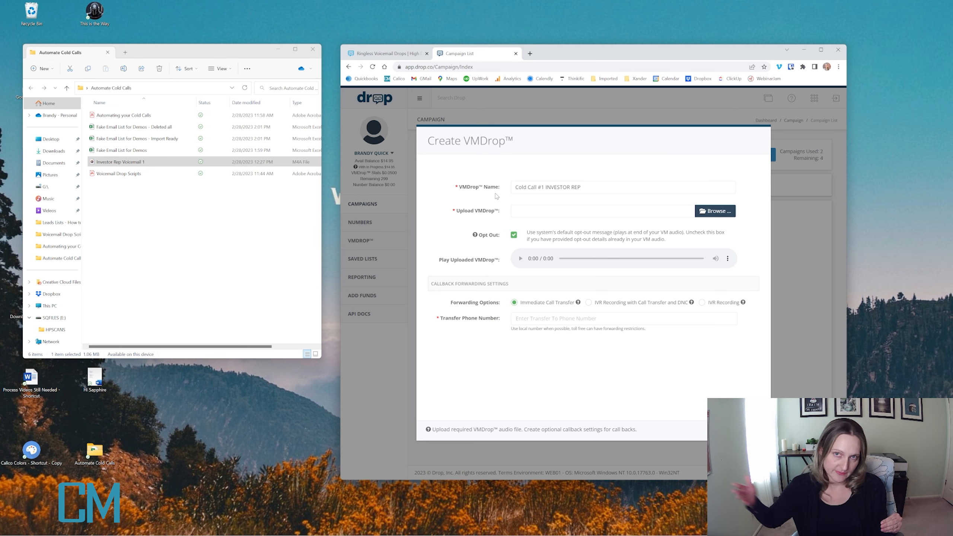
{"action": "left_click", "coordinate": [716, 215]}
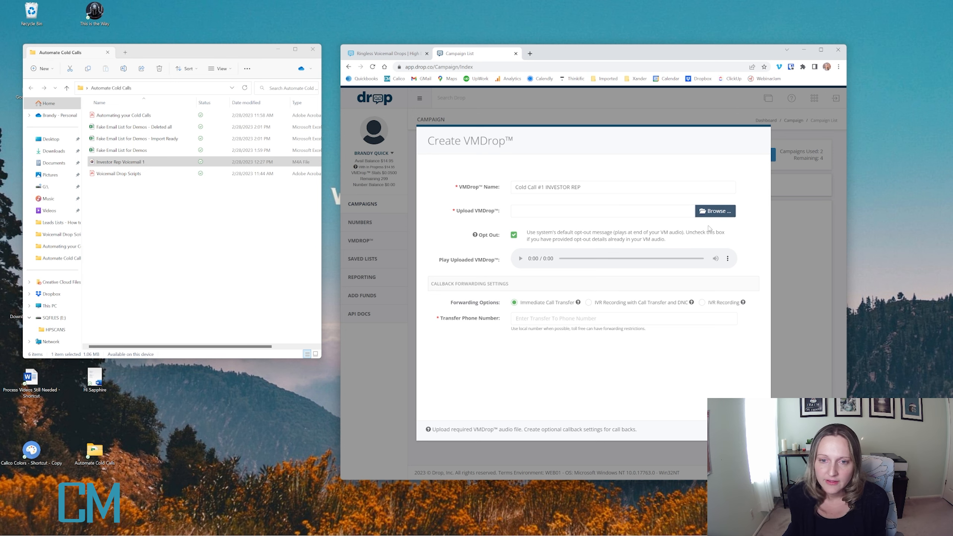
{"action": "left_click", "coordinate": [466, 150]}
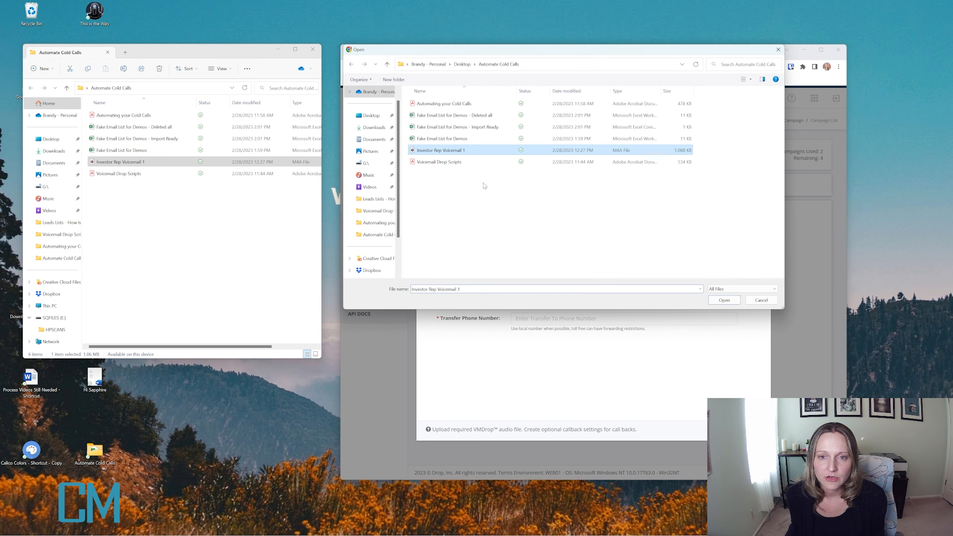
{"action": "left_click", "coordinate": [727, 302]}
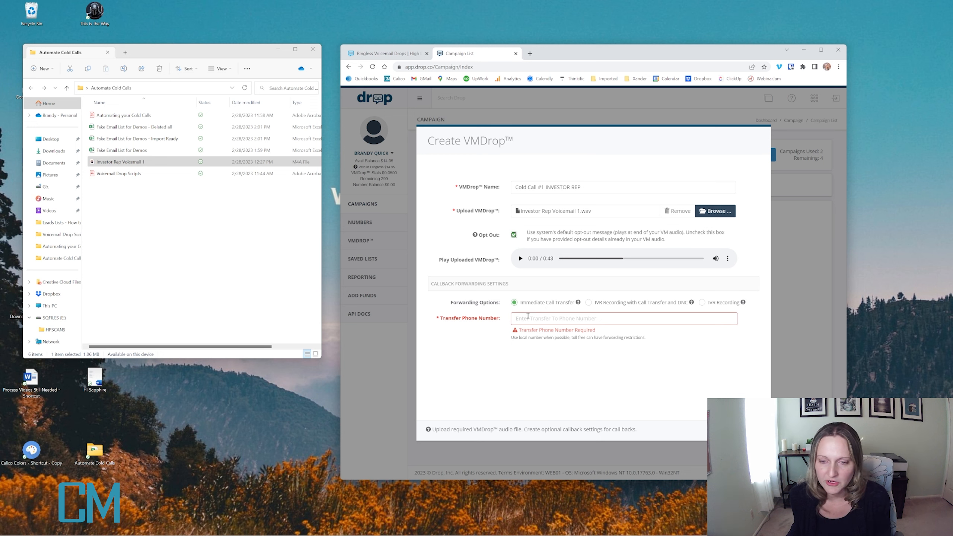
Step: Fill in the transfer phone number for immediate call transfer and continue to the optional VMDrop settings
{"action": "left_click", "coordinate": [549, 318]}
{"action": "left_click", "coordinate": [567, 344]}
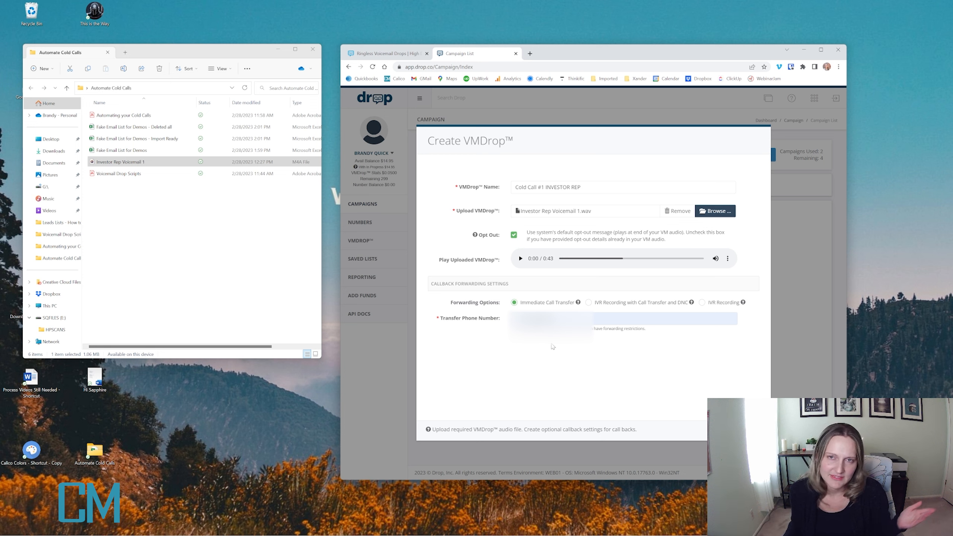
{"action": "left_click", "coordinate": [745, 430]}
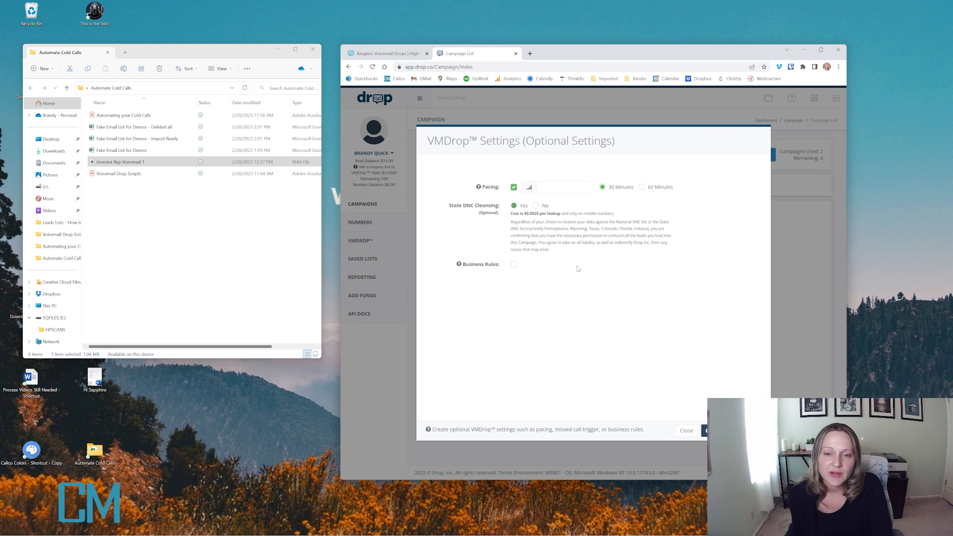
Step: Turn on business rules, check the available rule types with State Exclusion selected, and turn business rules off again
{"action": "mouse_move", "coordinate": [459, 265]}
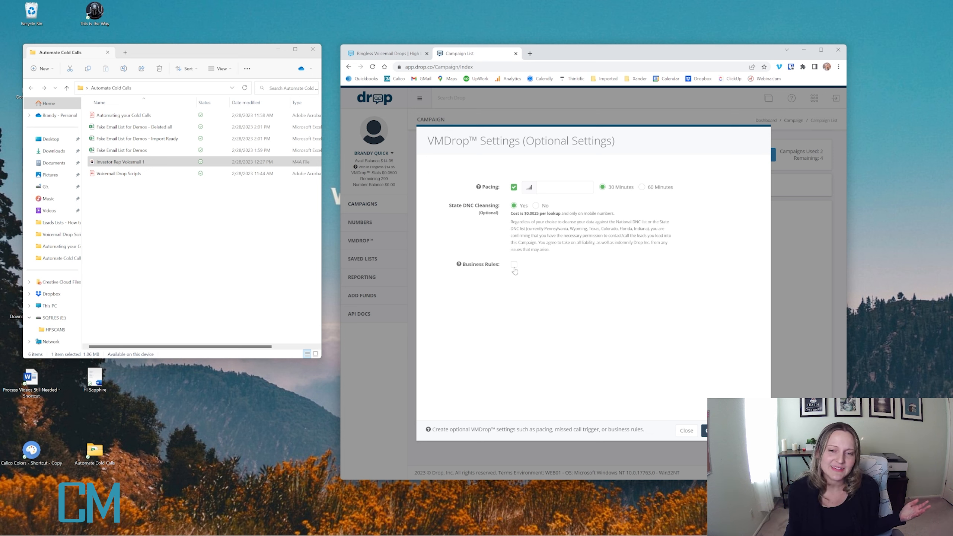
{"action": "left_click", "coordinate": [514, 268]}
{"action": "left_click", "coordinate": [509, 317]}
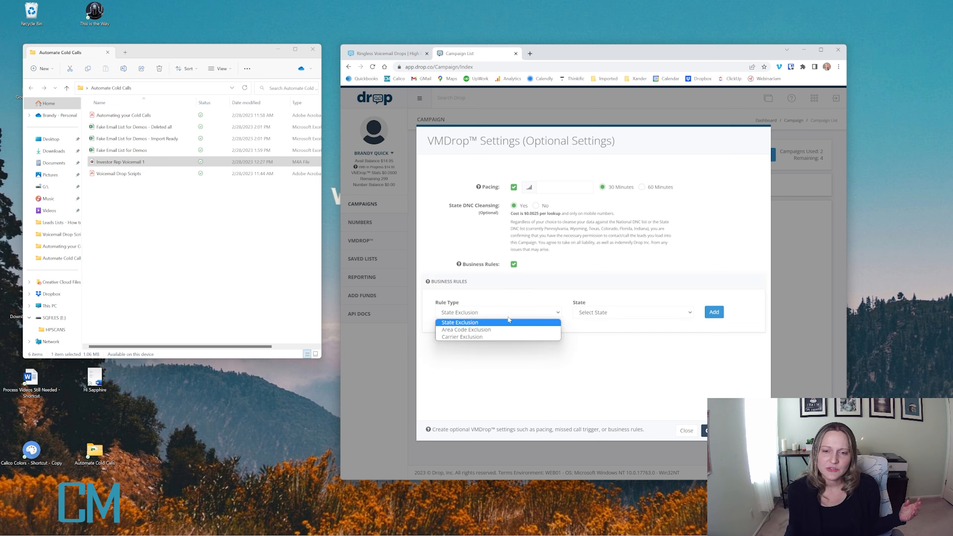
{"action": "left_click", "coordinate": [509, 322]}
{"action": "left_click", "coordinate": [514, 264]}
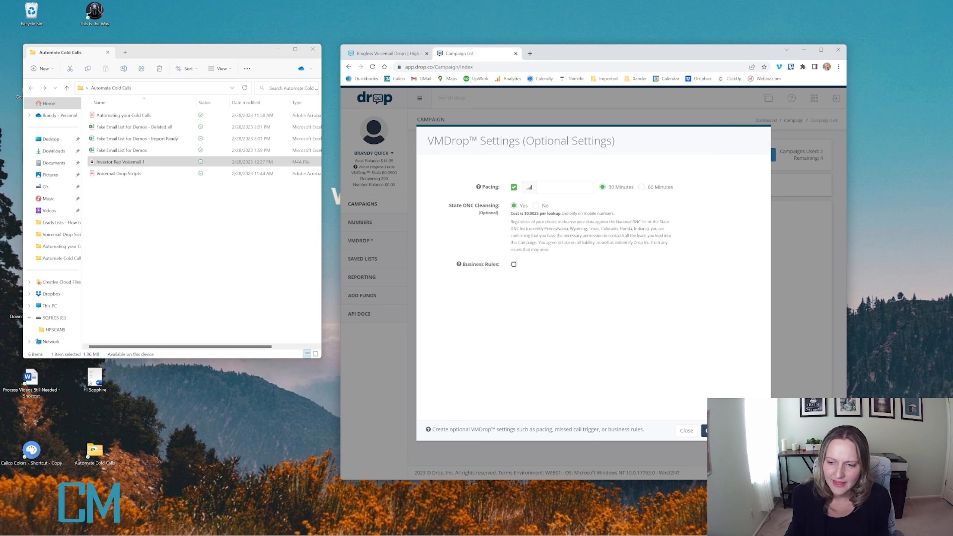
Step: Set the required VMDrop pacing value to 500 for the 30-minute interval
{"action": "left_click", "coordinate": [730, 431]}
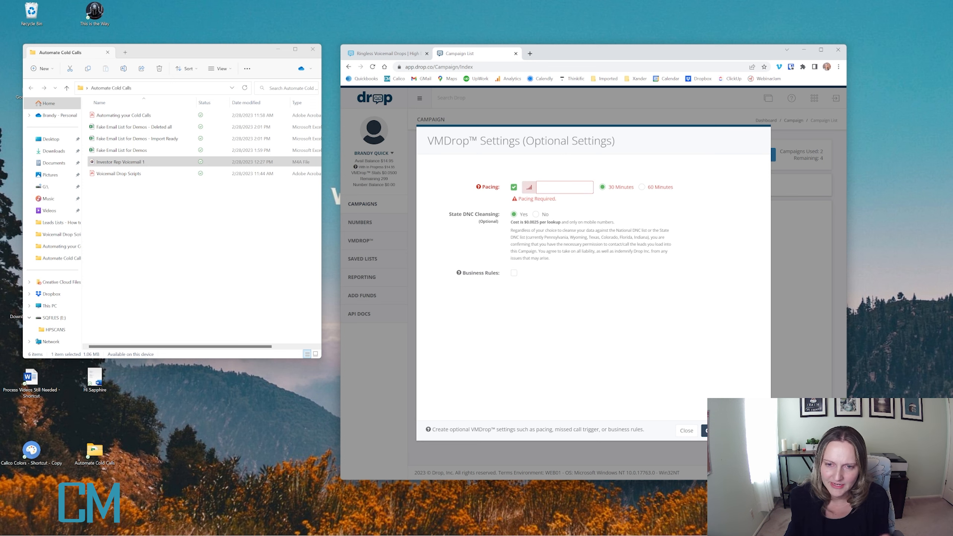
{"action": "left_click", "coordinate": [557, 189]}
{"action": "type", "text": "500"}
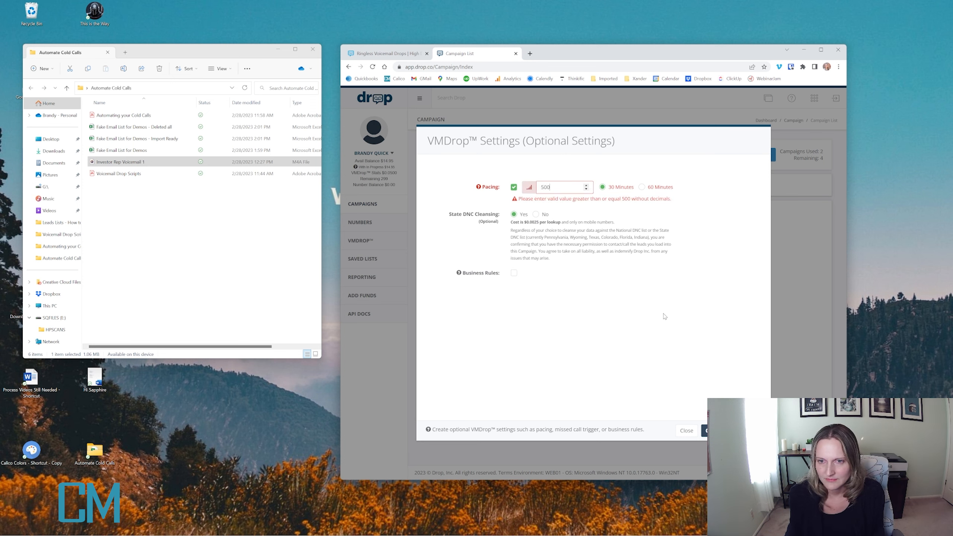
{"action": "left_click", "coordinate": [567, 280]}
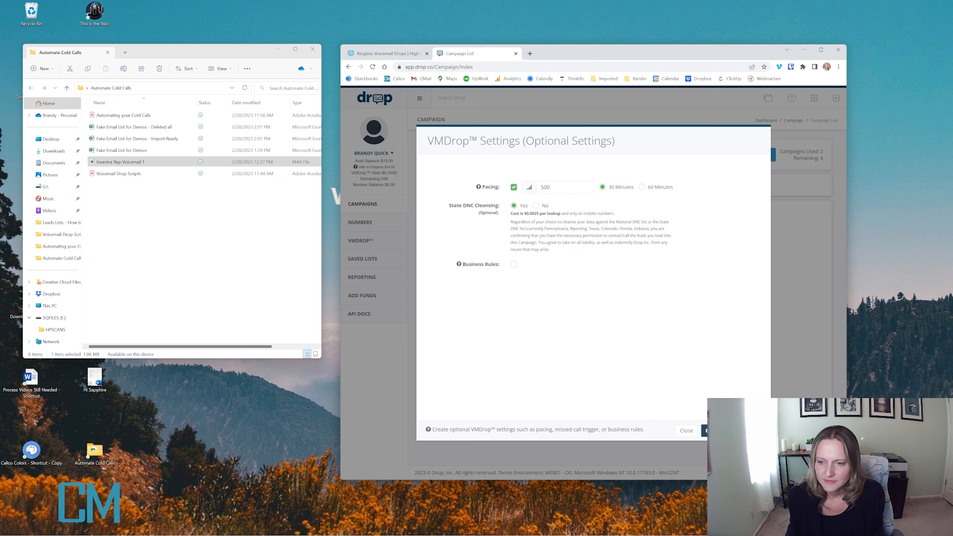
Step: Submit the optional VMDrop settings and accept the Missed Call Terms and Conditions
{"action": "left_click", "coordinate": [750, 430]}
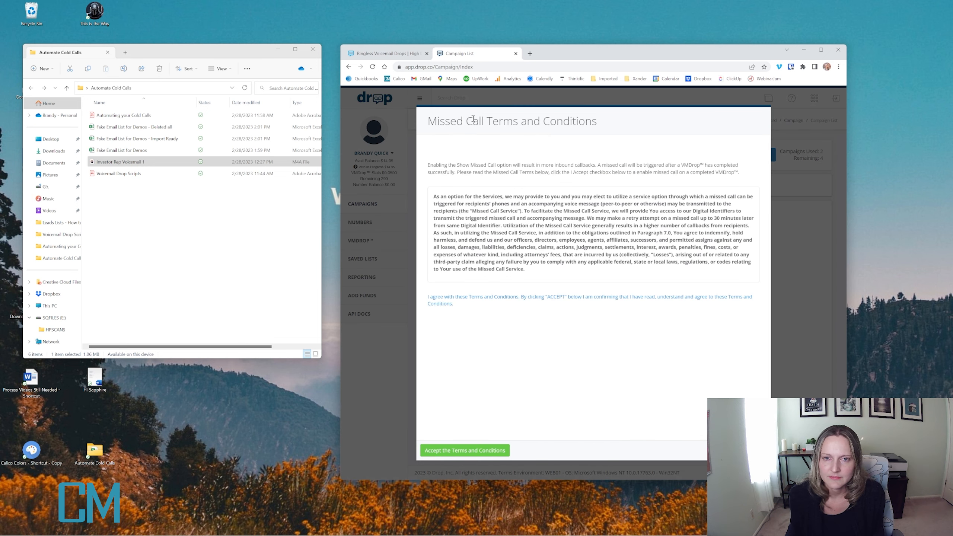
{"action": "left_click", "coordinate": [464, 450]}
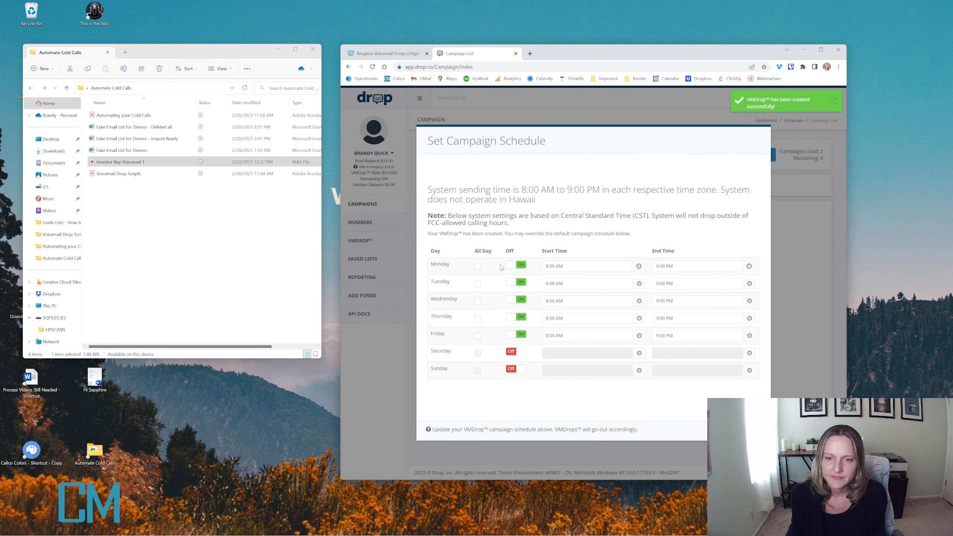
Step: Set Monday's start time in the campaign schedule to 10:00 AM
{"action": "left_click", "coordinate": [570, 264]}
{"action": "left_click", "coordinate": [550, 296]}
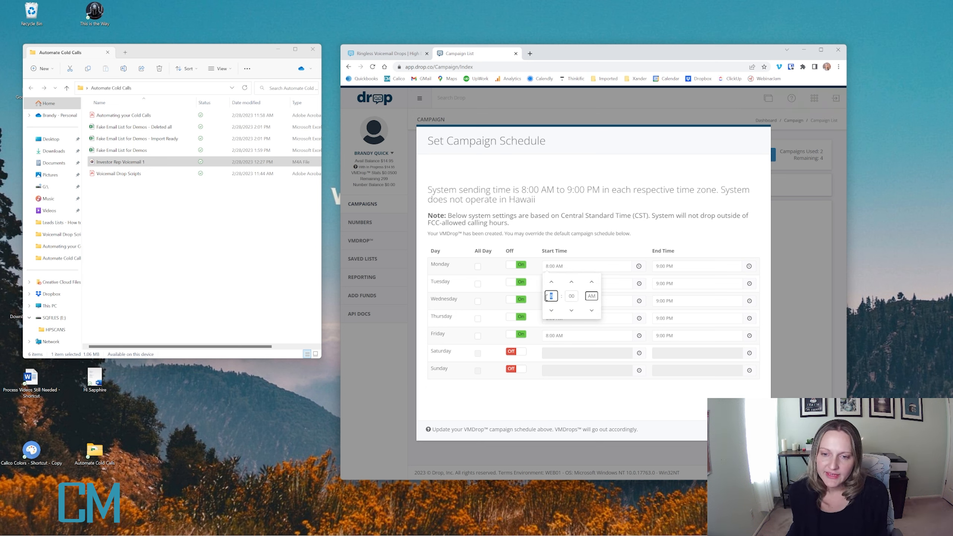
{"action": "type", "text": "10"}
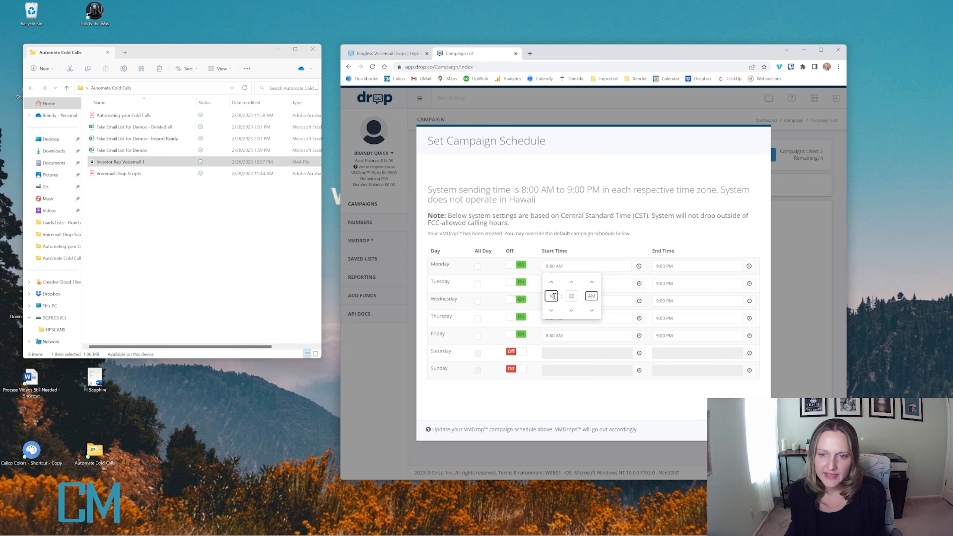
{"action": "left_click", "coordinate": [559, 296]}
{"action": "left_click", "coordinate": [551, 281]}
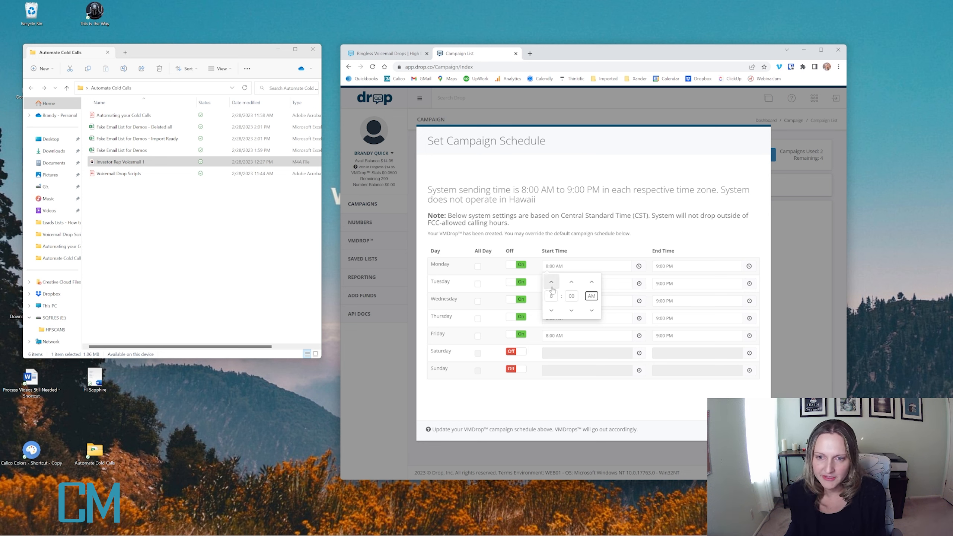
{"action": "left_click", "coordinate": [552, 282]}
{"action": "left_click", "coordinate": [591, 260]}
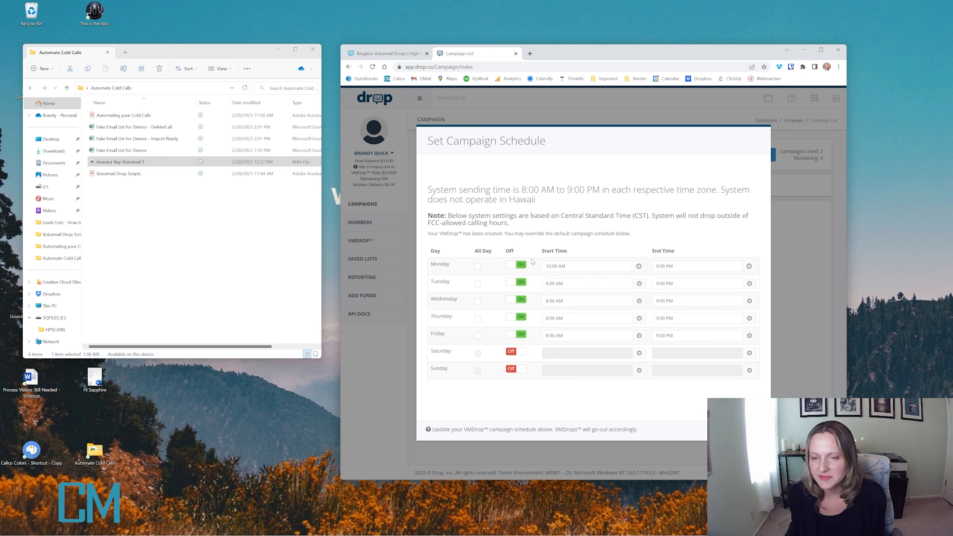
Step: Set Monday's end time in the campaign schedule to 3:00 PM
{"action": "left_click", "coordinate": [674, 267]}
{"action": "left_click", "coordinate": [662, 310]}
{"action": "left_click", "coordinate": [662, 311]}
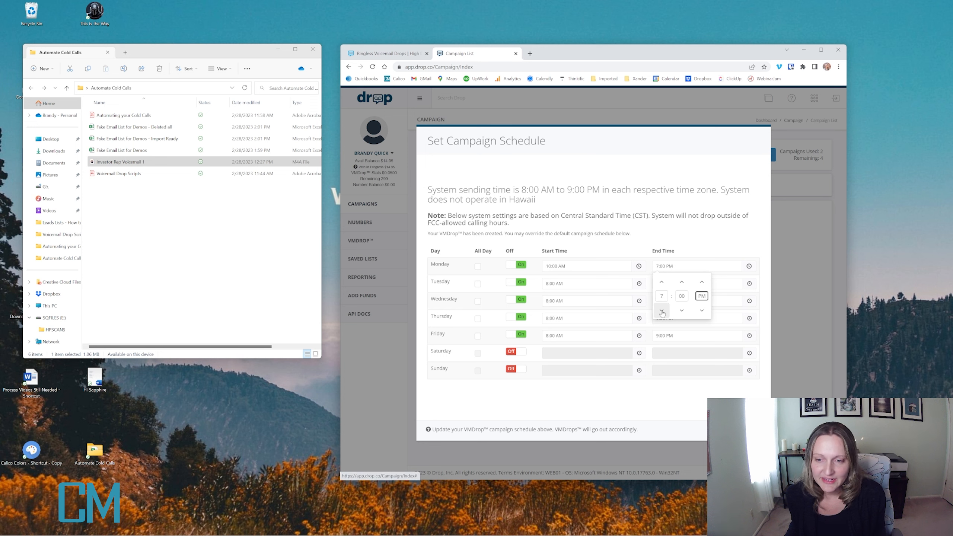
{"action": "left_click", "coordinate": [661, 311]}
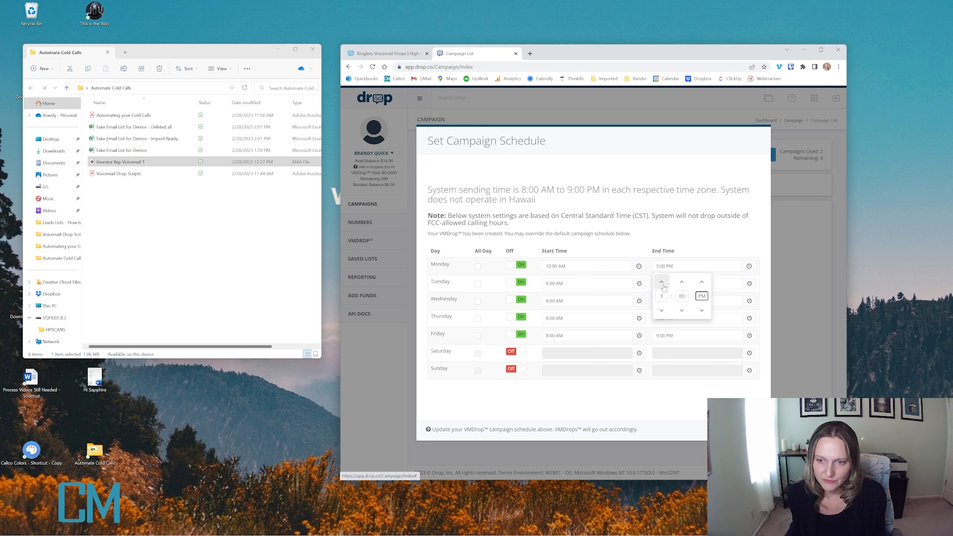
{"action": "left_click", "coordinate": [677, 239]}
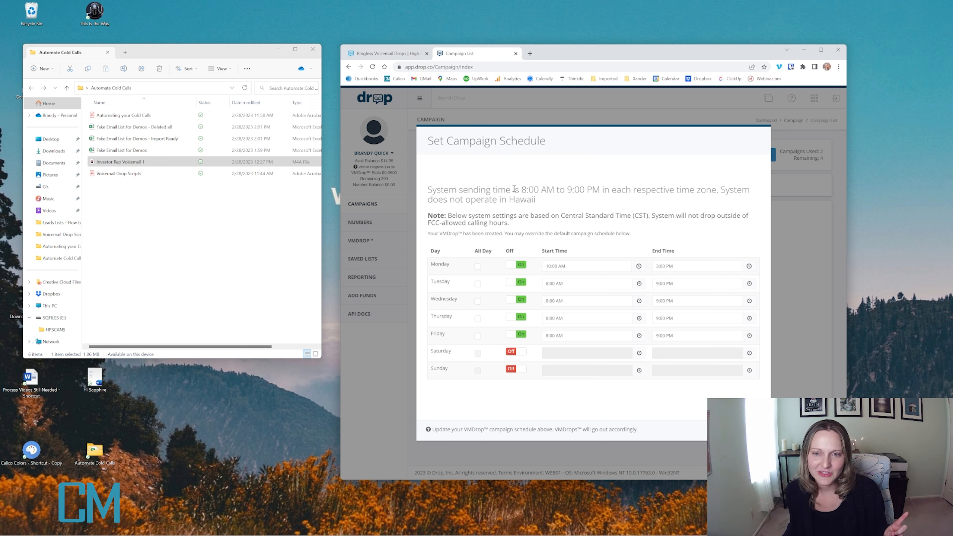
Step: Examine the schedule notes on the system sending hours and the time zone the settings are based on
{"action": "left_click_drag", "start_coordinate": [521, 189], "coordinate": [562, 200]}
{"action": "left_click", "coordinate": [555, 211]}
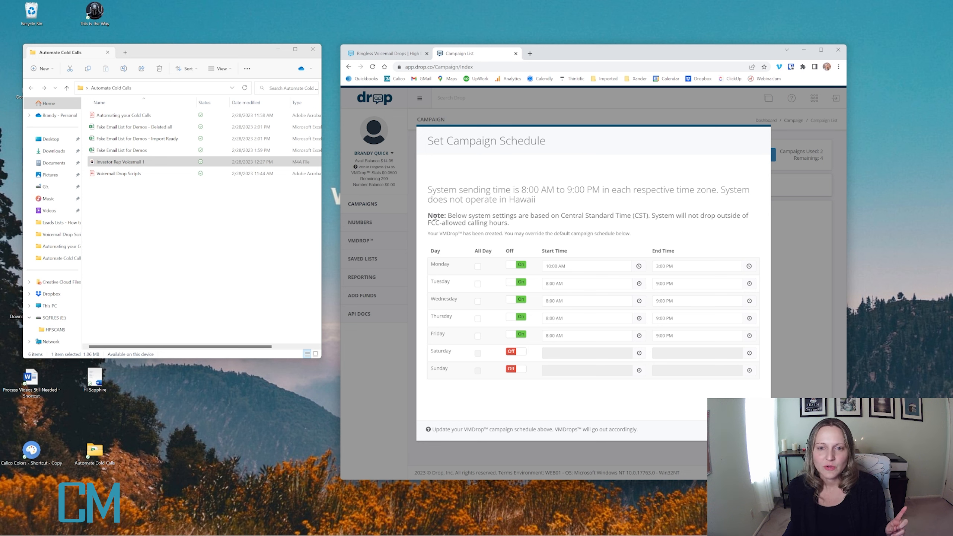
{"action": "left_click_drag", "start_coordinate": [447, 216], "coordinate": [647, 219]}
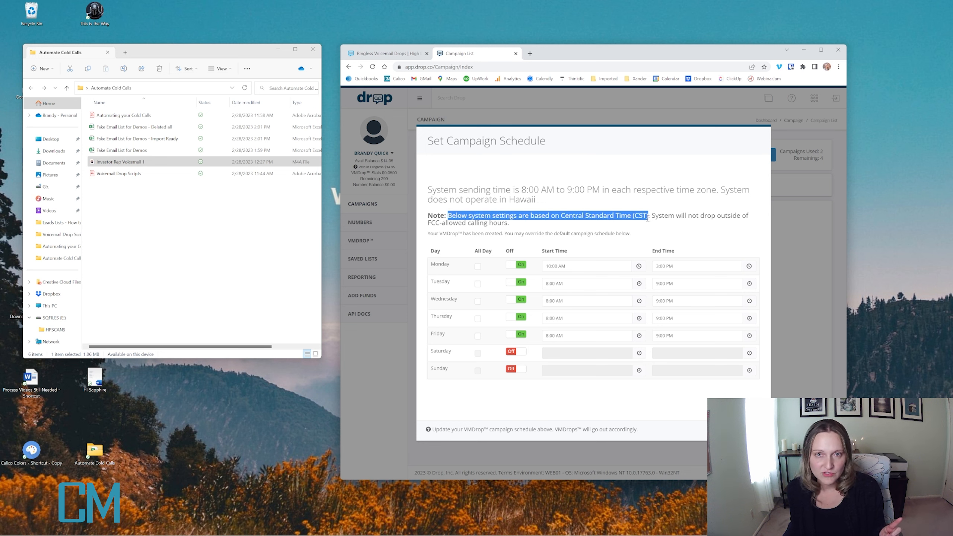
{"action": "left_click", "coordinate": [646, 219]}
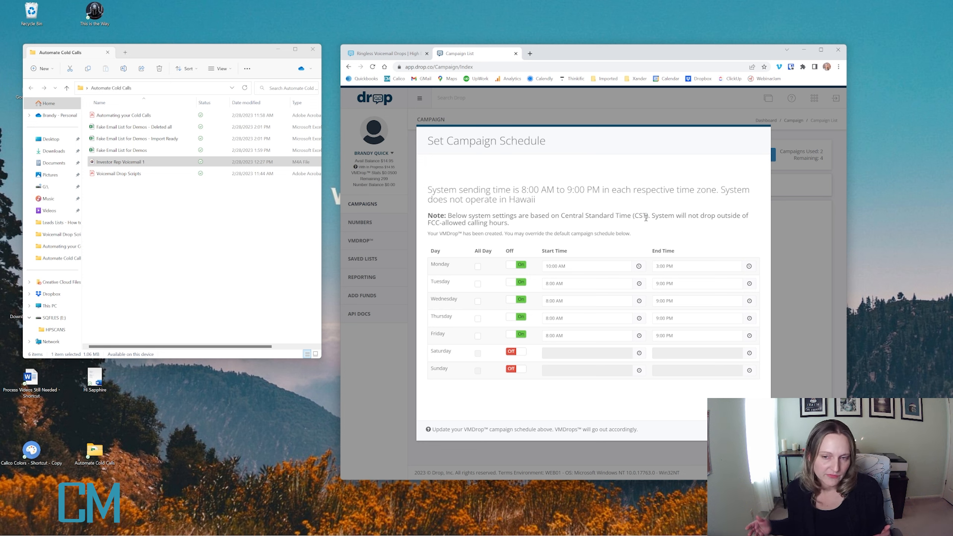
Step: Set the start times for Tuesday through Friday to 10:00 AM
{"action": "left_click", "coordinate": [570, 287]}
{"action": "left_click", "coordinate": [551, 241]}
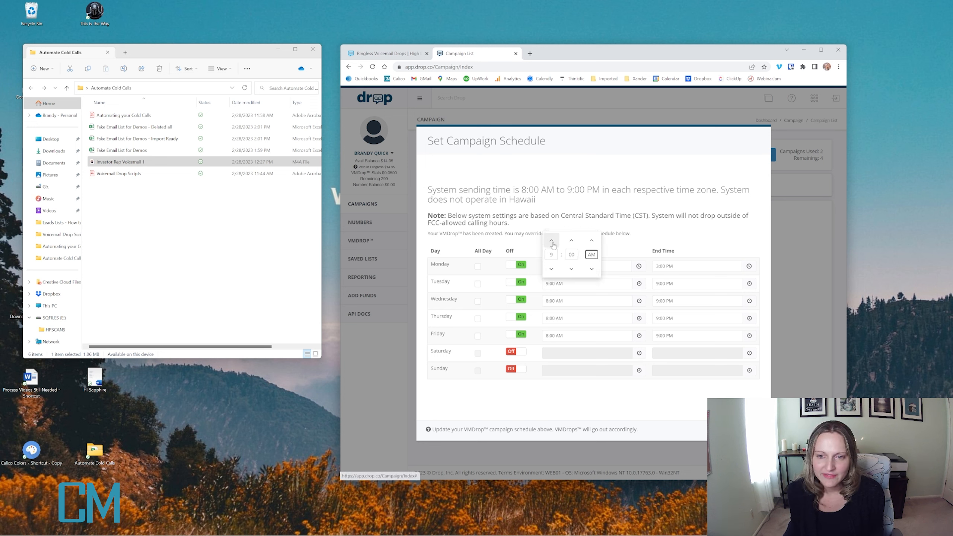
{"action": "left_click", "coordinate": [552, 299]}
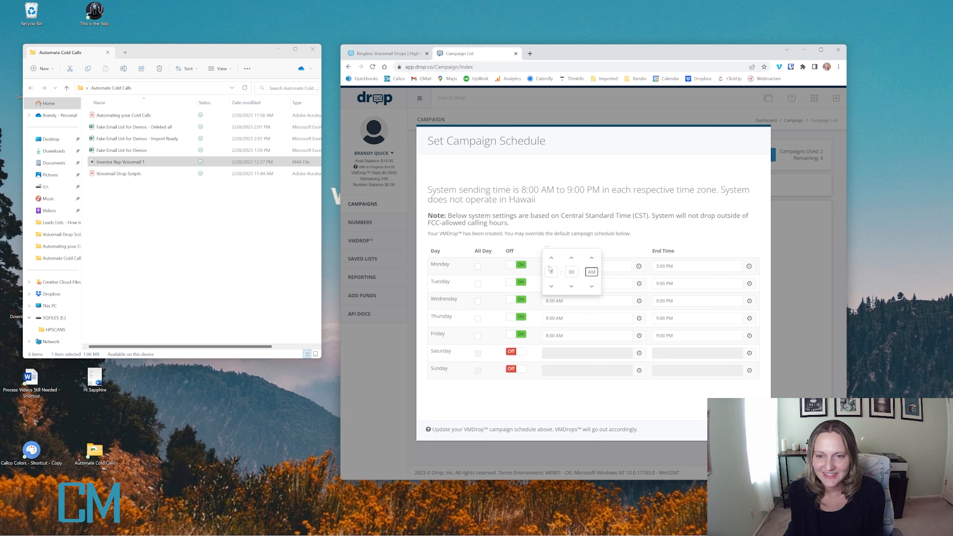
{"action": "left_click", "coordinate": [554, 318]}
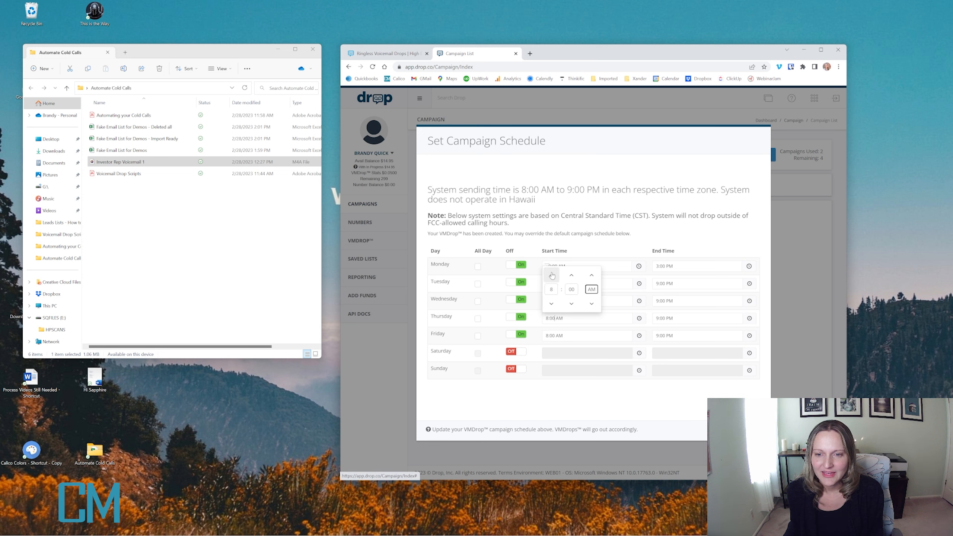
{"action": "left_click", "coordinate": [552, 276]}
{"action": "left_click", "coordinate": [555, 336]}
{"action": "left_click", "coordinate": [551, 294]}
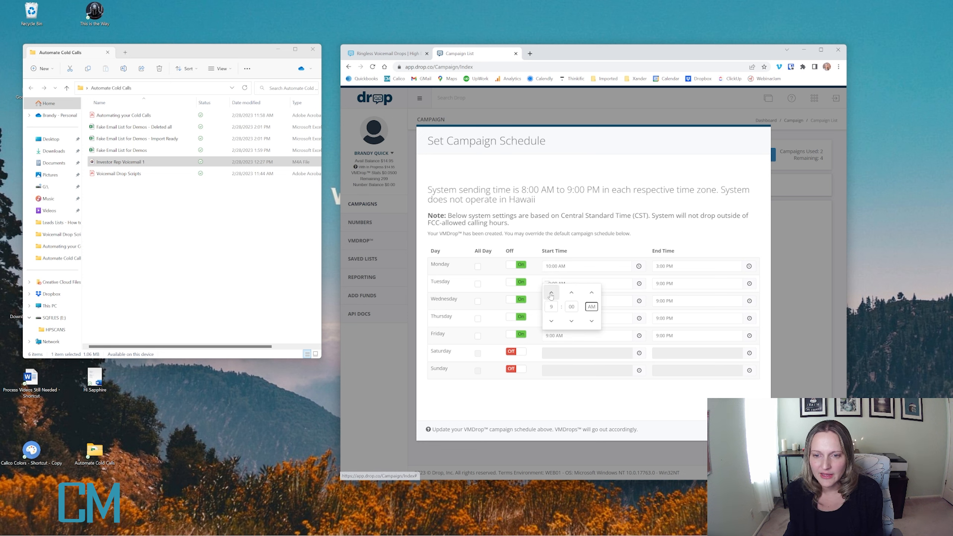
{"action": "left_click", "coordinate": [550, 295]}
Step: Set the Tuesday and Wednesday end times to 3:00 PM
{"action": "left_click", "coordinate": [662, 286]}
{"action": "left_click", "coordinate": [663, 269]}
{"action": "left_click", "coordinate": [663, 269]}
{"action": "left_click", "coordinate": [663, 269]}
{"action": "left_click", "coordinate": [663, 269]}
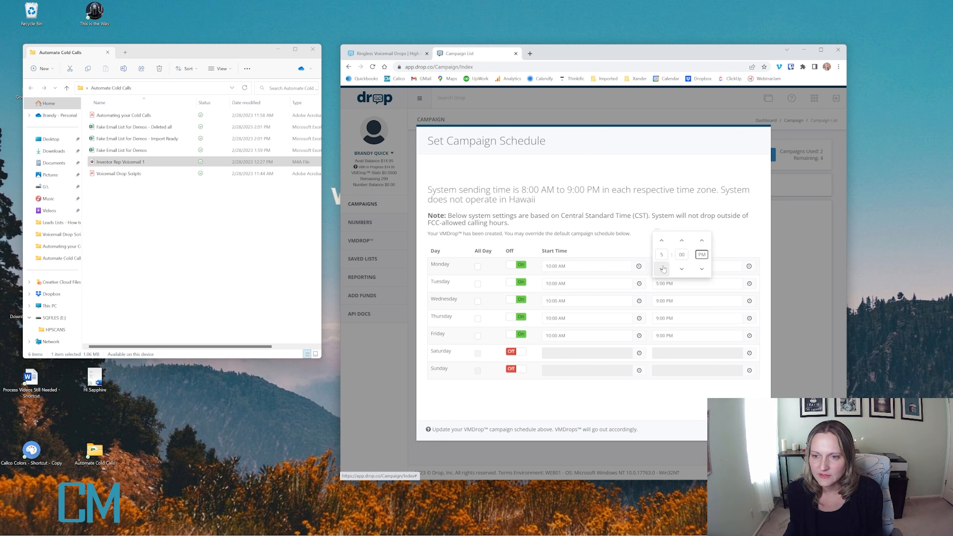
{"action": "left_click", "coordinate": [668, 301]}
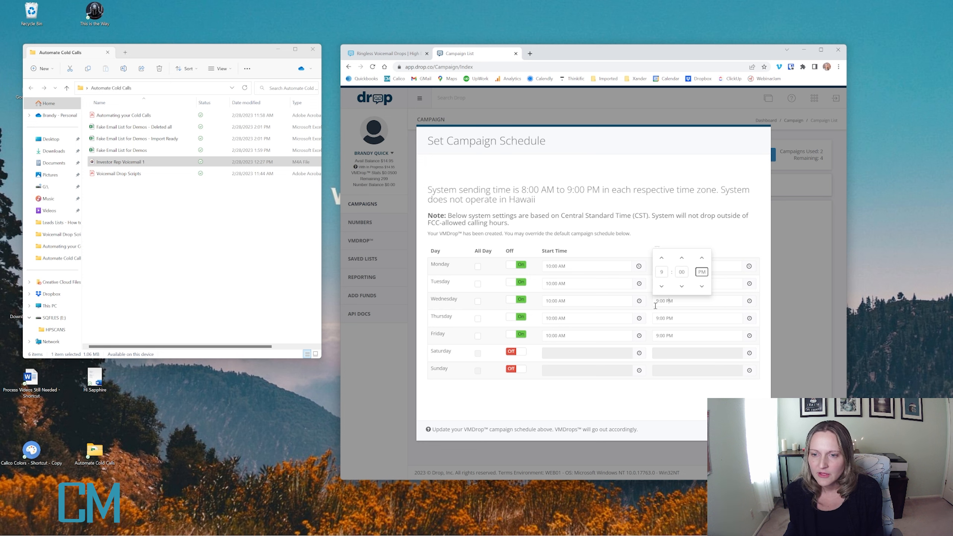
{"action": "left_click", "coordinate": [661, 286]}
{"action": "left_click", "coordinate": [662, 287]}
{"action": "left_click", "coordinate": [662, 288]}
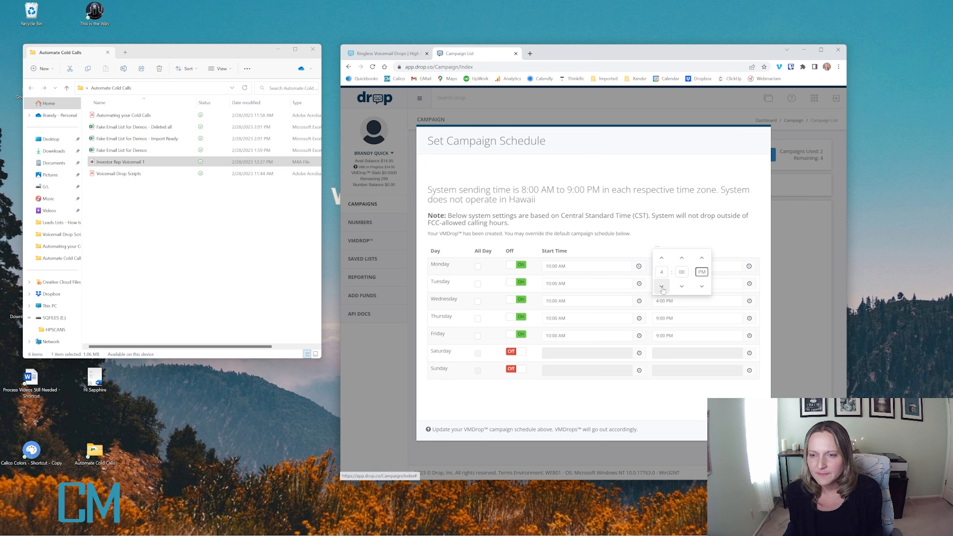
Step: Set Thursday's end time to 3:00 PM
{"action": "left_click", "coordinate": [664, 317]}
{"action": "left_click", "coordinate": [662, 305]}
{"action": "left_click", "coordinate": [662, 305]}
{"action": "left_click", "coordinate": [663, 306]}
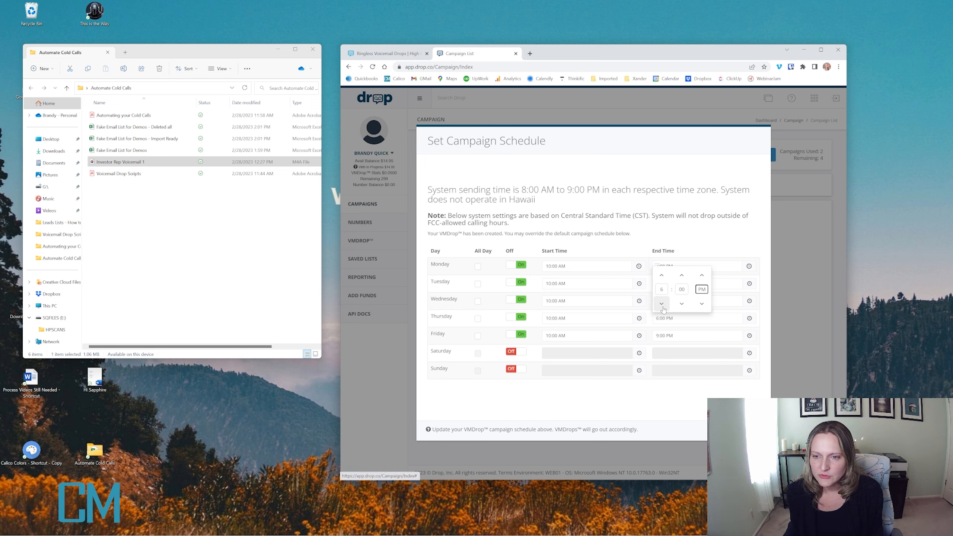
Step: Set Friday's end time to 3:00 PM and save the campaign schedule
{"action": "left_click", "coordinate": [663, 334]}
{"action": "left_click", "coordinate": [662, 321]}
{"action": "left_click", "coordinate": [663, 322]}
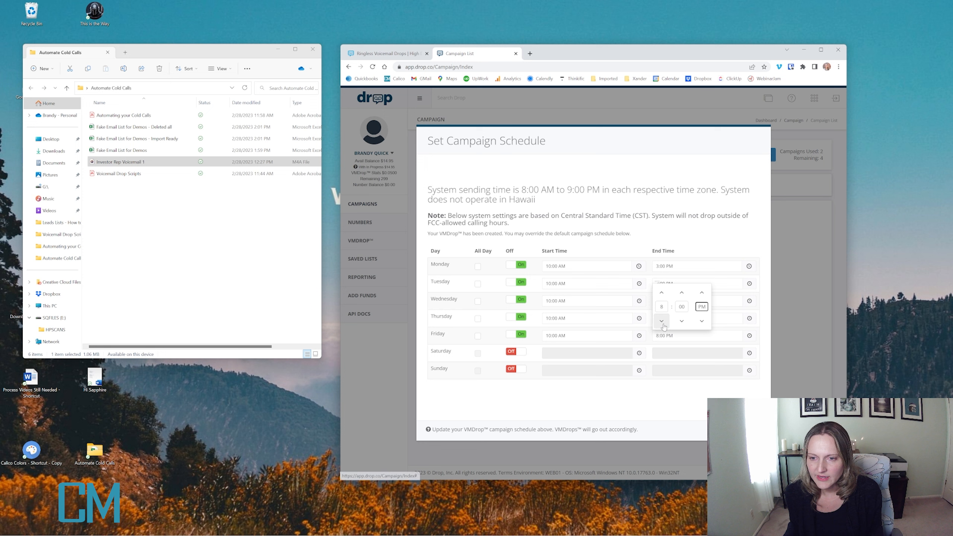
{"action": "left_click", "coordinate": [663, 323]}
{"action": "left_click", "coordinate": [663, 323]}
{"action": "left_click", "coordinate": [663, 324]}
{"action": "left_click", "coordinate": [663, 325]}
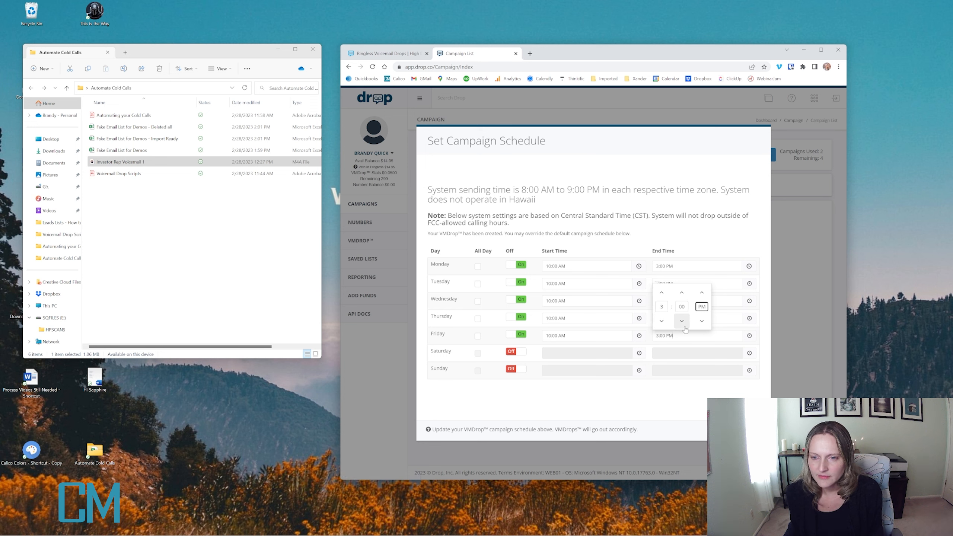
{"action": "left_click", "coordinate": [699, 319]}
{"action": "left_click", "coordinate": [661, 304]}
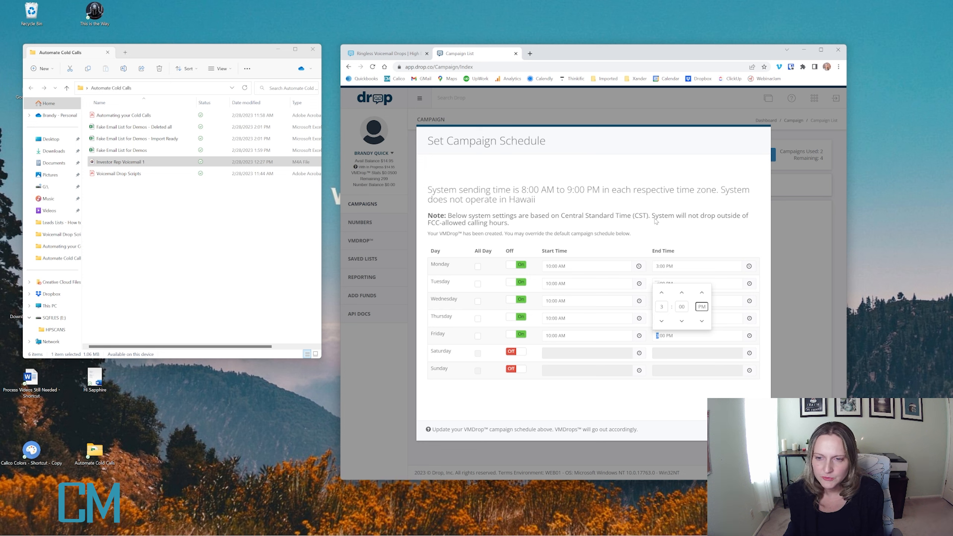
{"action": "left_click", "coordinate": [437, 392]}
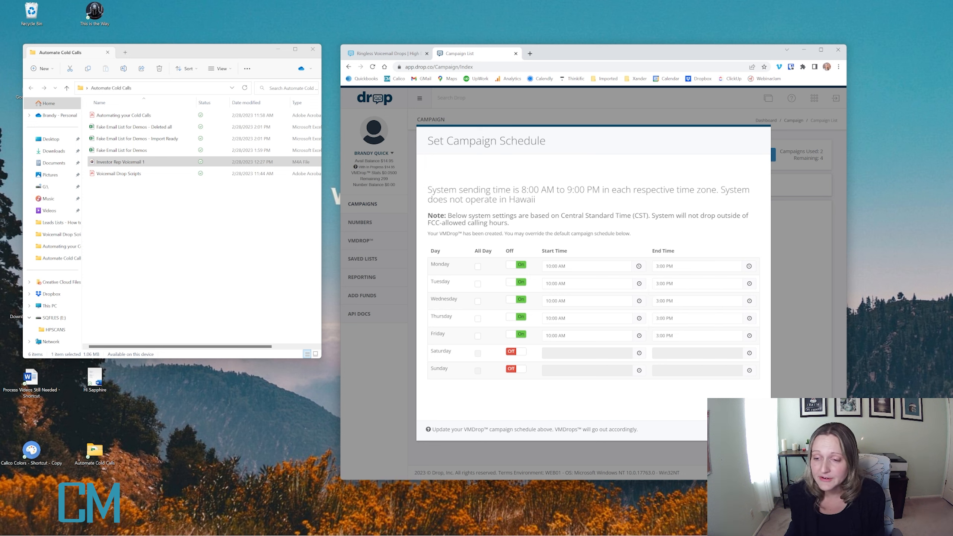
{"action": "left_click", "coordinate": [744, 430]}
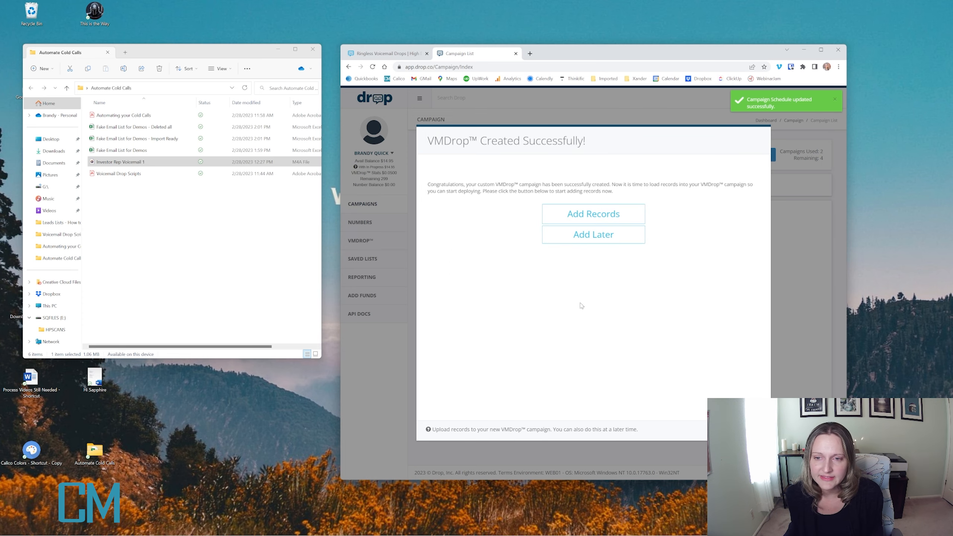
Step: Add records to the Cold Call #1 INVESTOR REP campaign by importing the saved list Fake List - 02-28-2023
{"action": "left_click", "coordinate": [592, 221]}
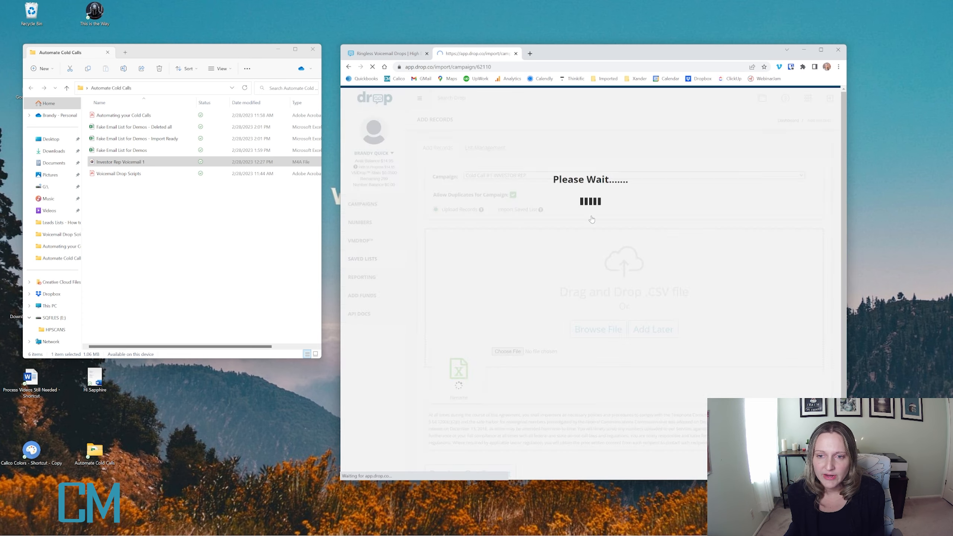
{"action": "left_click", "coordinate": [492, 212]}
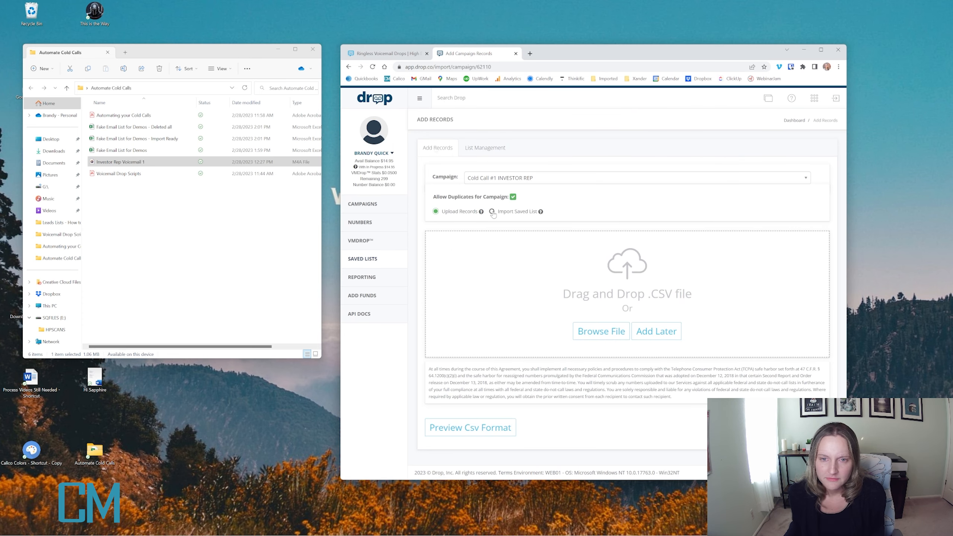
{"action": "left_click", "coordinate": [499, 246]}
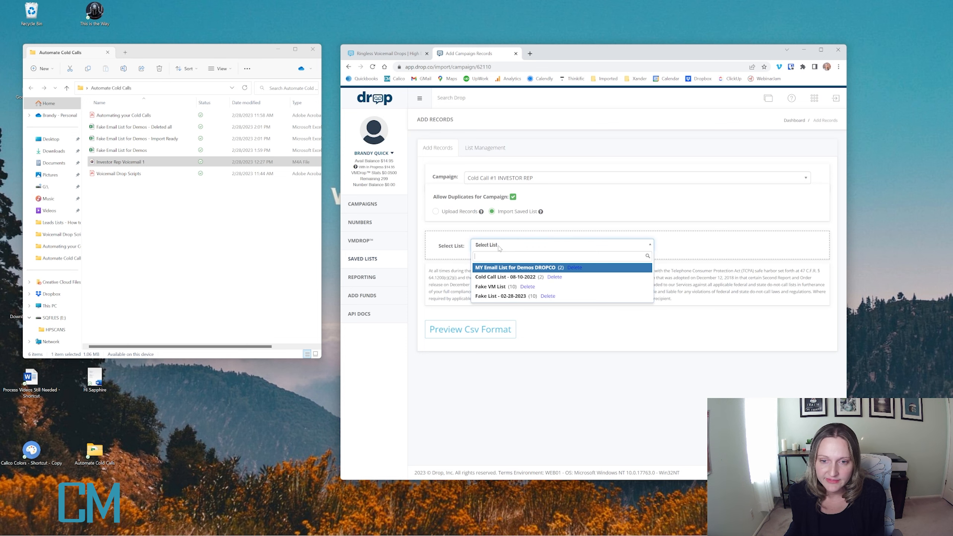
{"action": "left_click", "coordinate": [500, 296]}
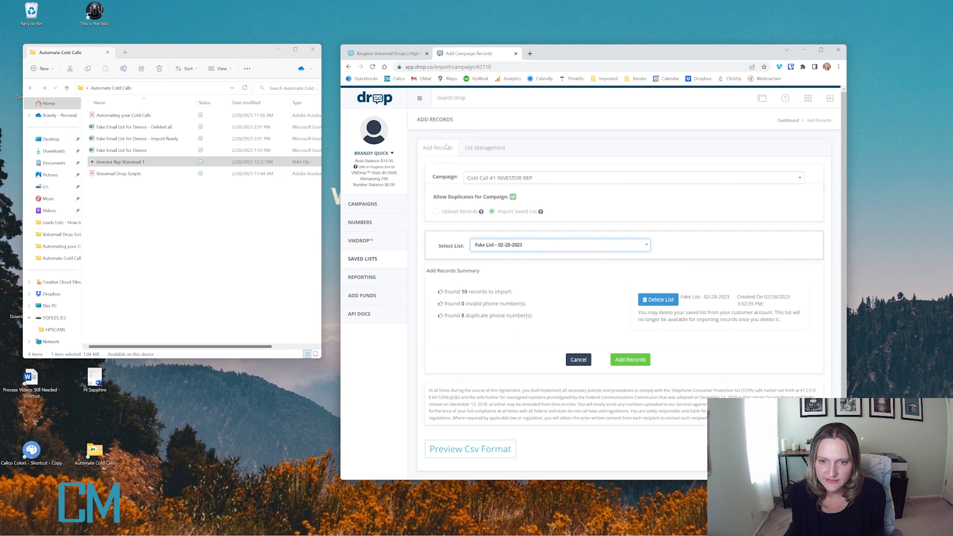
{"action": "scroll", "coordinate": [525, 364], "scroll_direction": "down", "scroll_amount": 1}
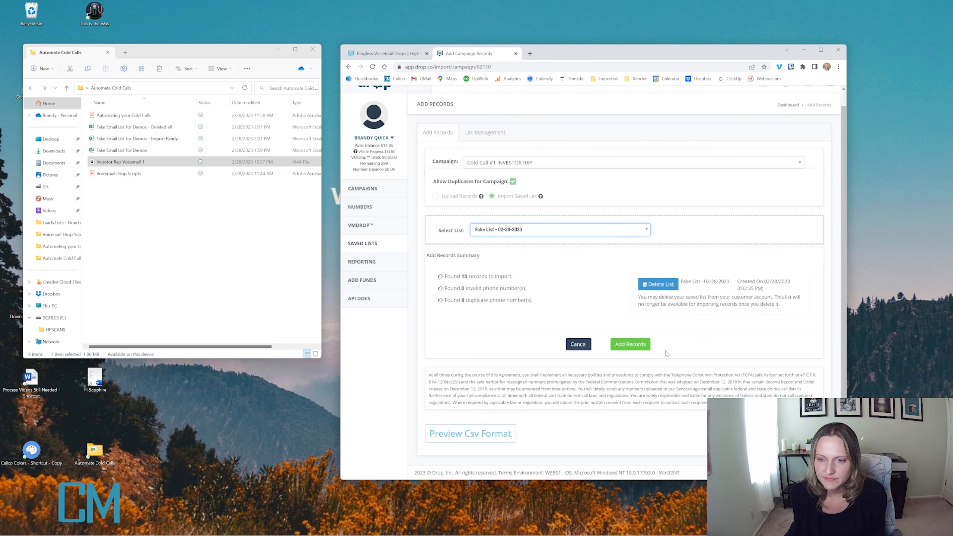
{"action": "left_click", "coordinate": [644, 347]}
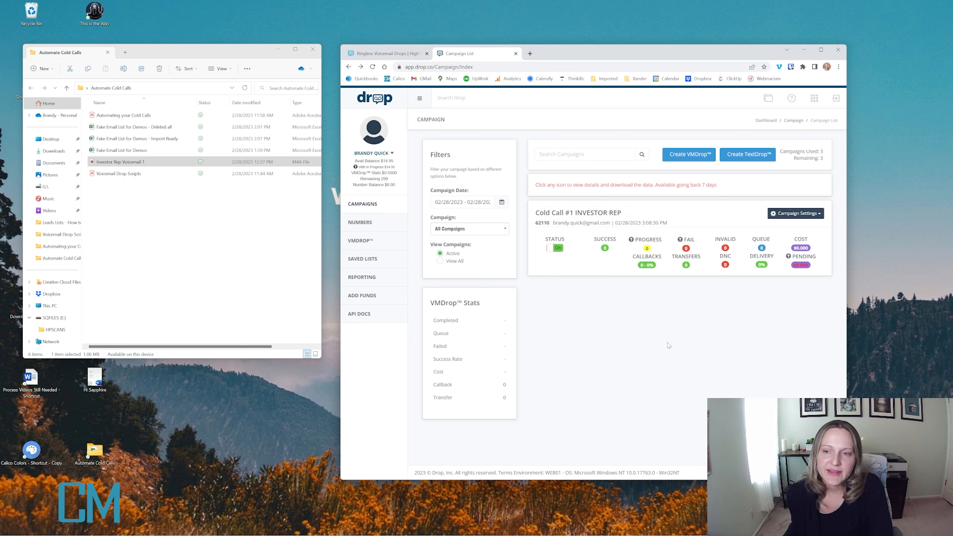
Step: Open the Cold Call #1 INVESTOR REP campaign's VMDrop for editing and turn on TextDrop notifications with the Plain Text call-to-action type
{"action": "left_click", "coordinate": [791, 214]}
{"action": "left_click", "coordinate": [789, 228]}
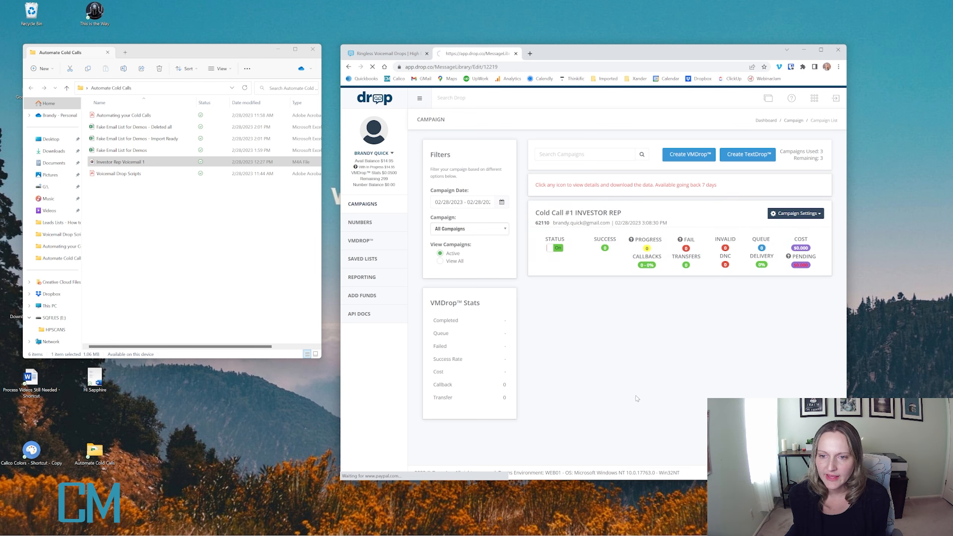
{"action": "left_click_drag", "start_coordinate": [539, 56], "coordinate": [518, 54]}
{"action": "scroll", "coordinate": [580, 283], "scroll_direction": "down", "scroll_amount": 3}
{"action": "scroll", "coordinate": [580, 282], "scroll_direction": "down", "scroll_amount": 3}
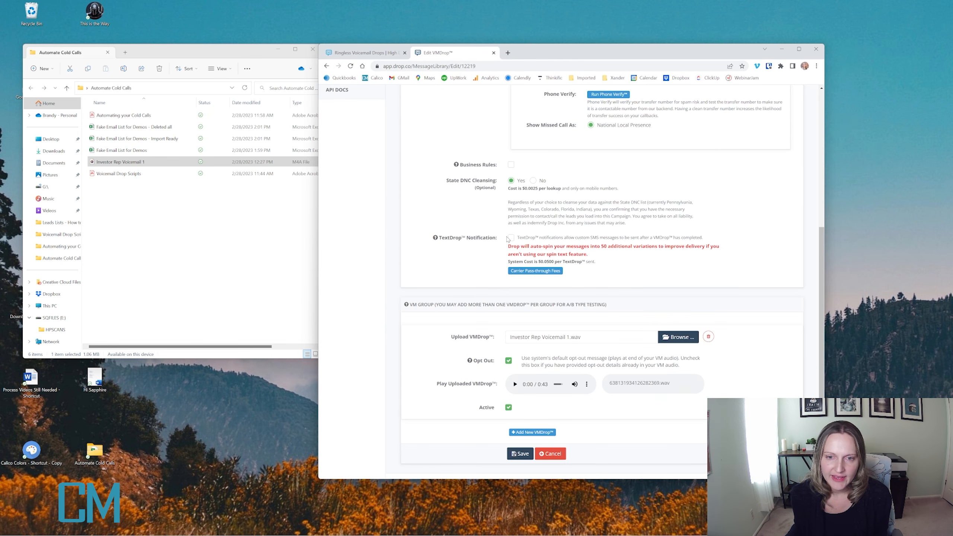
{"action": "scroll", "coordinate": [512, 241], "scroll_direction": "down", "scroll_amount": 3}
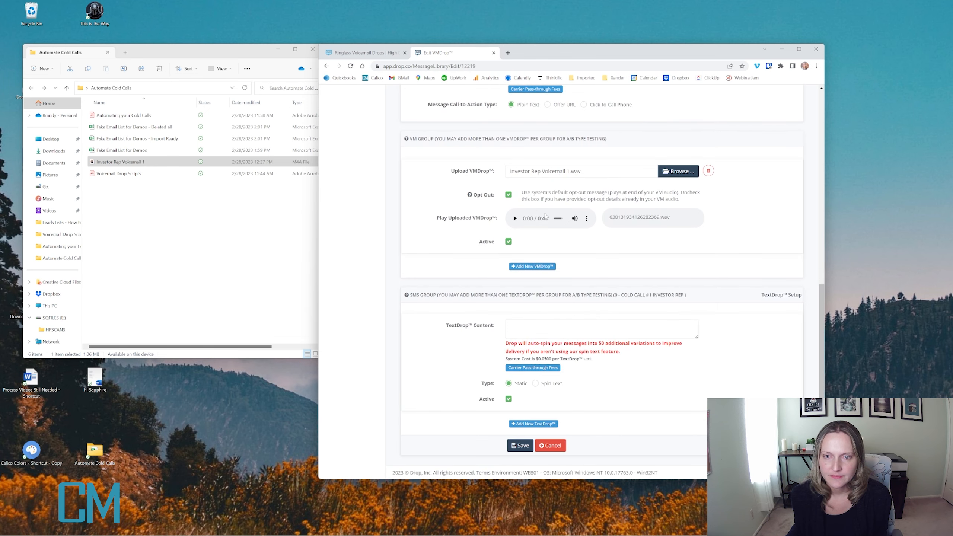
{"action": "scroll", "coordinate": [546, 165], "scroll_direction": "up", "scroll_amount": 3}
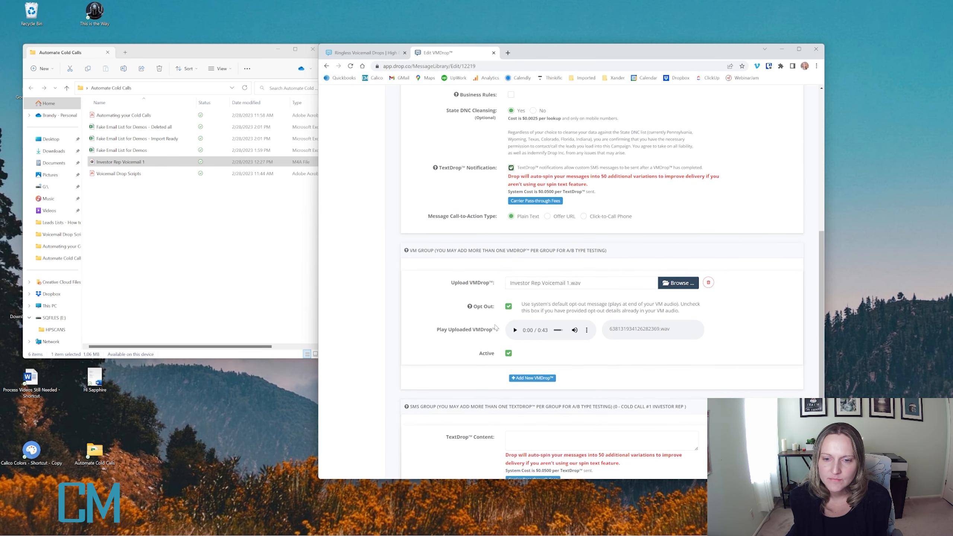
Step: Open the TextDrop setup instructions from the SMS group and close them
{"action": "scroll", "coordinate": [545, 165], "scroll_direction": "down", "scroll_amount": 3}
{"action": "left_click", "coordinate": [540, 328]}
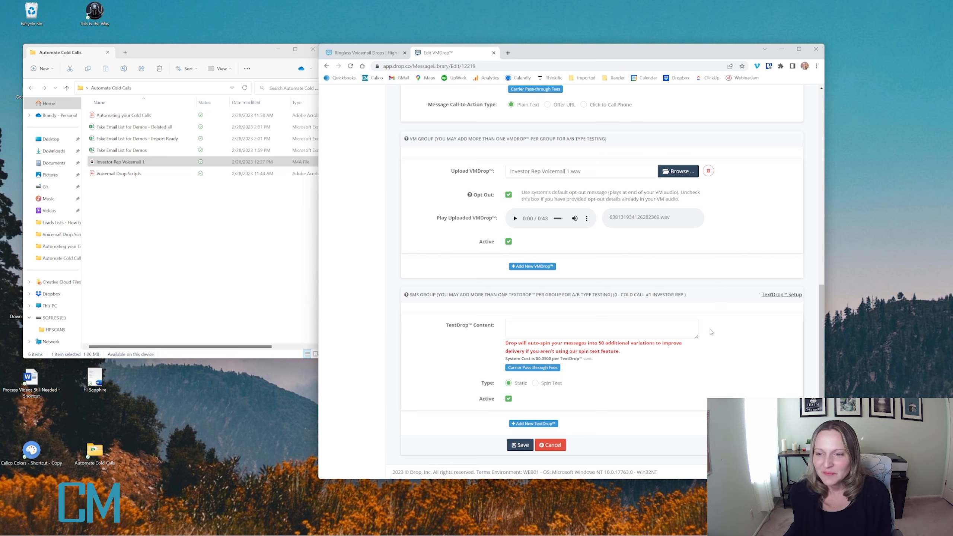
{"action": "left_click", "coordinate": [781, 294]}
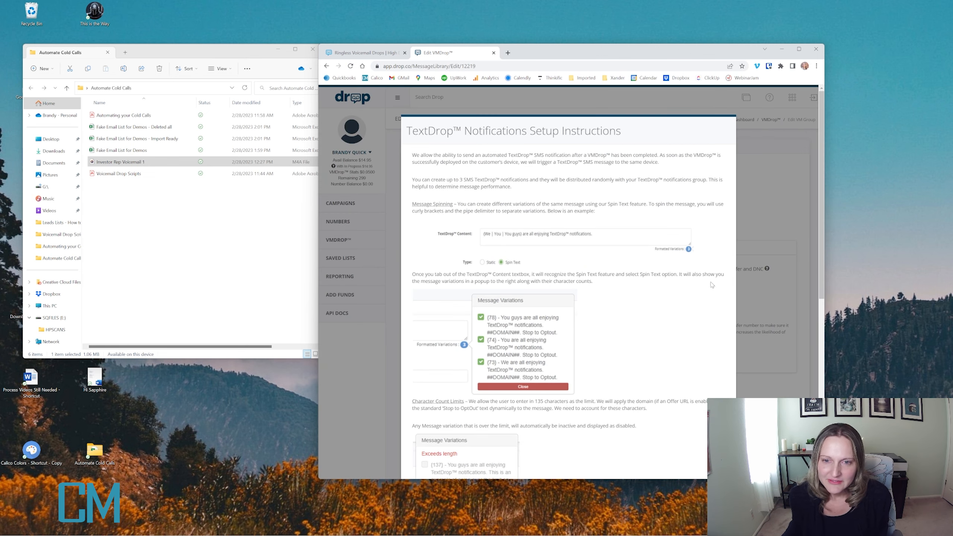
{"action": "left_click", "coordinate": [766, 356]}
{"action": "scroll", "coordinate": [766, 357], "scroll_direction": "down", "scroll_amount": 3}
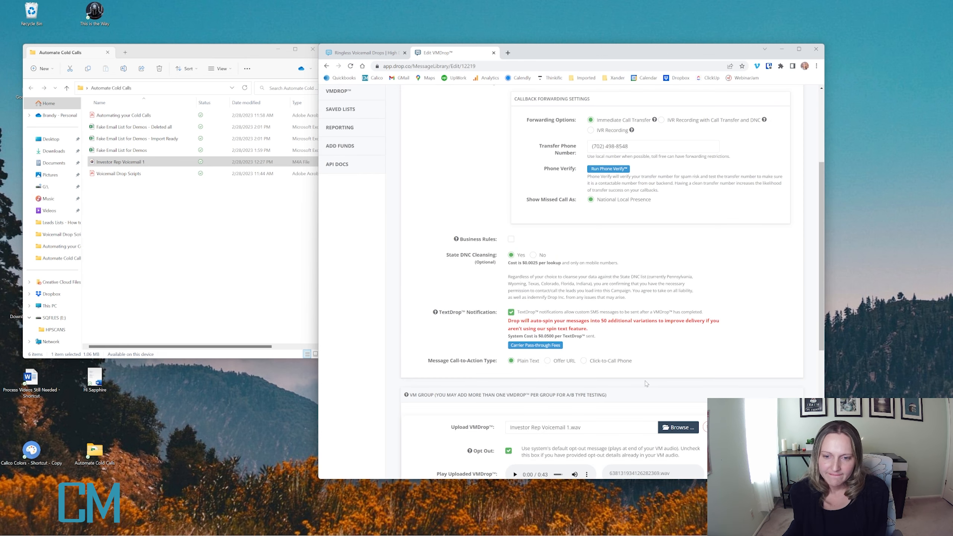
Step: Enter "Hi FNAME" as the TextDrop content in the SMS group
{"action": "scroll", "coordinate": [522, 390], "scroll_direction": "down", "scroll_amount": 5}
{"action": "scroll", "coordinate": [522, 389], "scroll_direction": "down", "scroll_amount": 2}
{"action": "left_click", "coordinate": [541, 328]}
{"action": "type", "text": "Hi"}
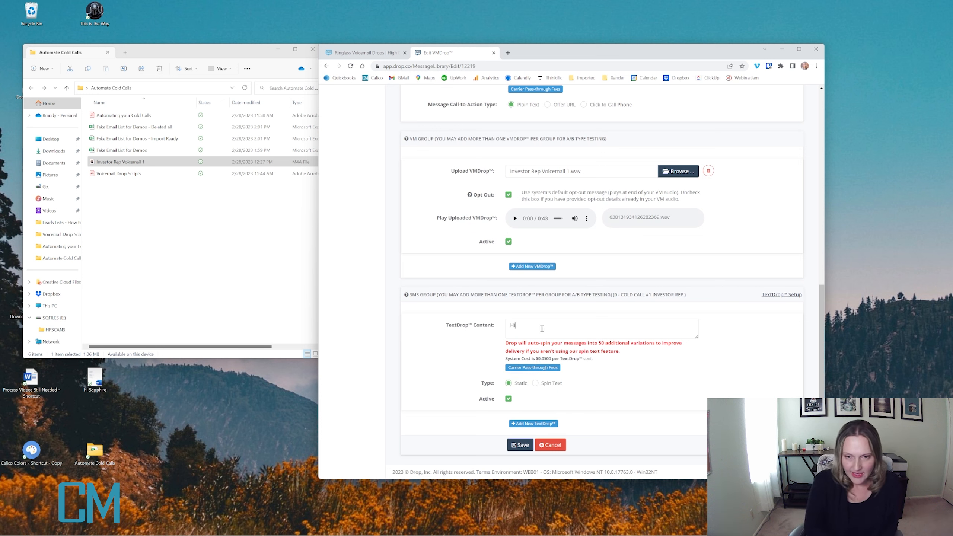
{"action": "type", "text": " FNAME"}
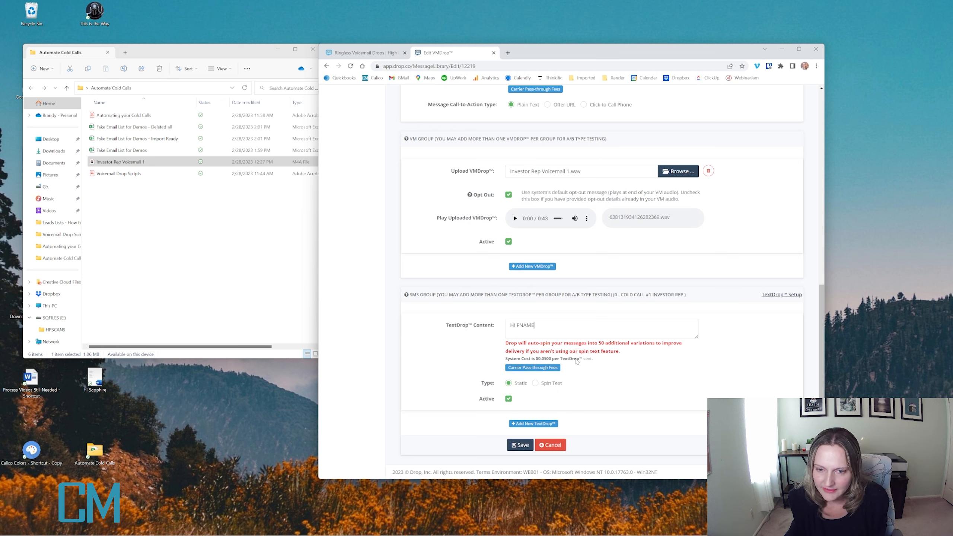
Step: Copy the ##FNAME## variable from the TextDrop setup instructions and replace FNAME with it in the TextDrop content
{"action": "left_click", "coordinate": [784, 295]}
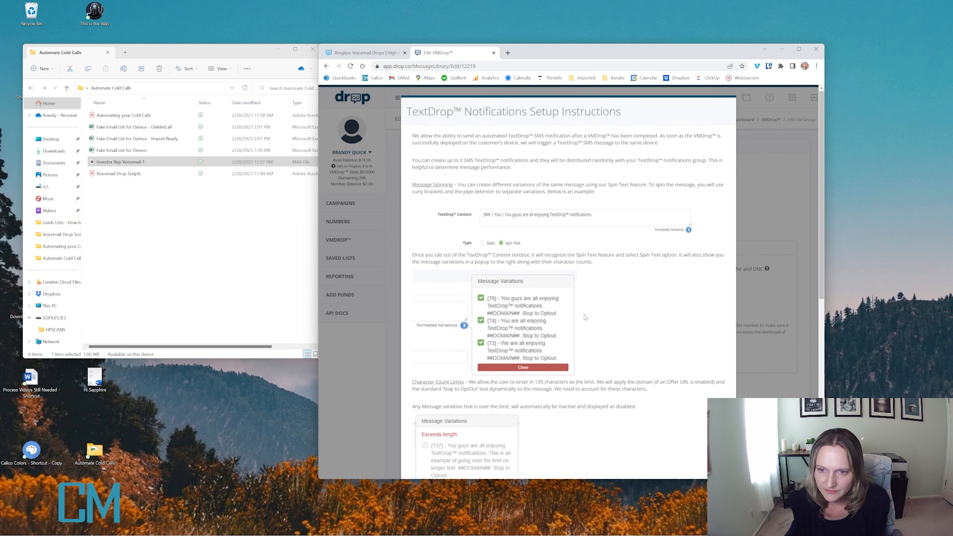
{"action": "scroll", "coordinate": [526, 322], "scroll_direction": "down", "scroll_amount": 4}
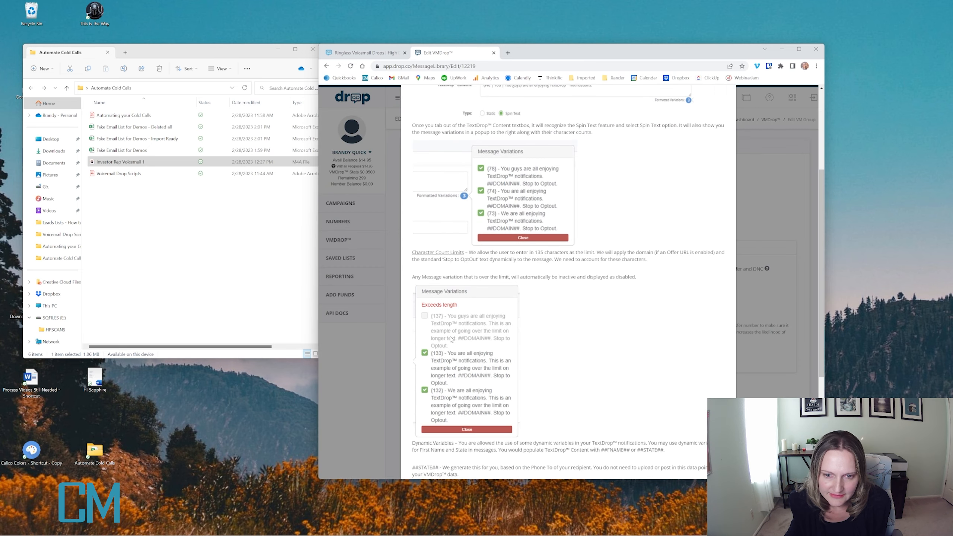
{"action": "scroll", "coordinate": [529, 349], "scroll_direction": "down", "scroll_amount": 5}
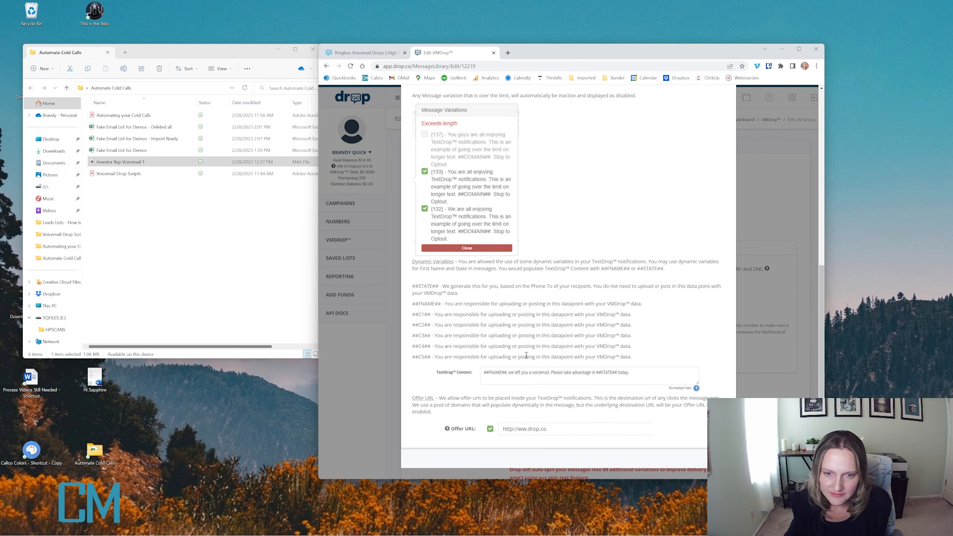
{"action": "mouse_move", "coordinate": [412, 304]}
{"action": "left_mouse_down"}
{"action": "mouse_move", "coordinate": [443, 304]}
{"action": "mouse_move", "coordinate": [412, 304]}
{"action": "left_mouse_up"}
{"action": "key", "text": "ctrl+c"}
{"action": "left_click", "coordinate": [438, 304]}
{"action": "left_click", "coordinate": [788, 241]}
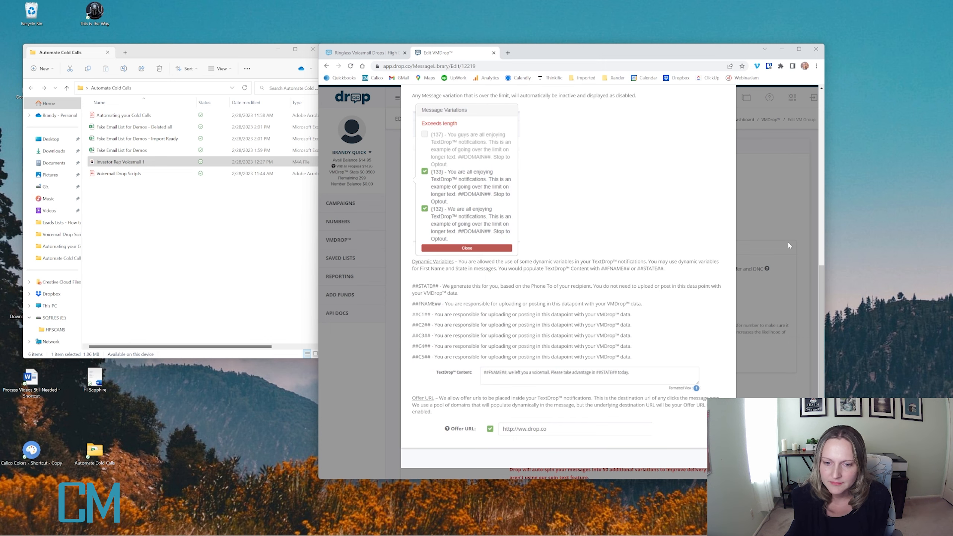
{"action": "scroll", "coordinate": [556, 409], "scroll_direction": "down", "scroll_amount": 8}
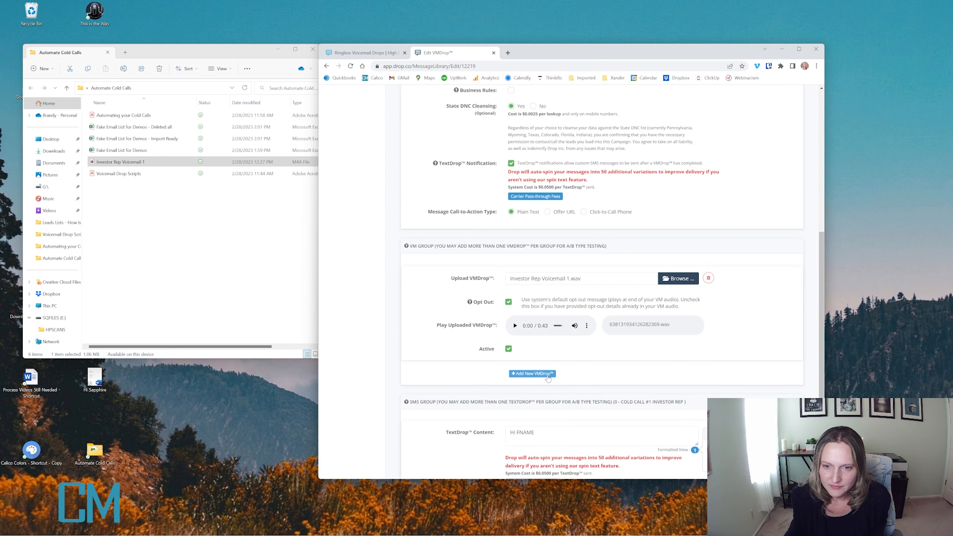
{"action": "scroll", "coordinate": [544, 392], "scroll_direction": "down", "scroll_amount": 3}
{"action": "double_click", "coordinate": [529, 317]}
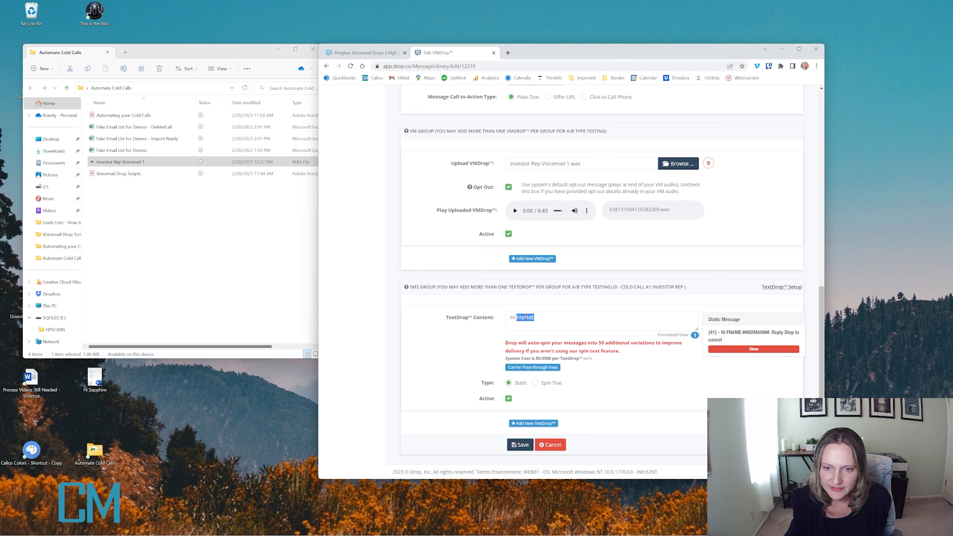
{"action": "key", "text": "ctrl+v"}
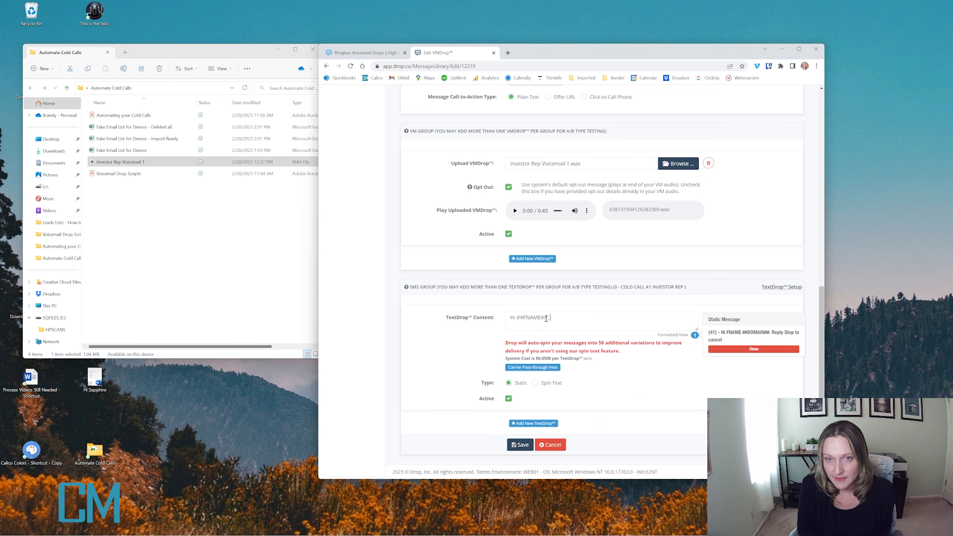
Step: Add random filler text after ##FNAME## in the TextDrop content, dismiss the static message preview and save the VMDrop
{"action": "type", "text": "jkfdlsjfkdsie"}
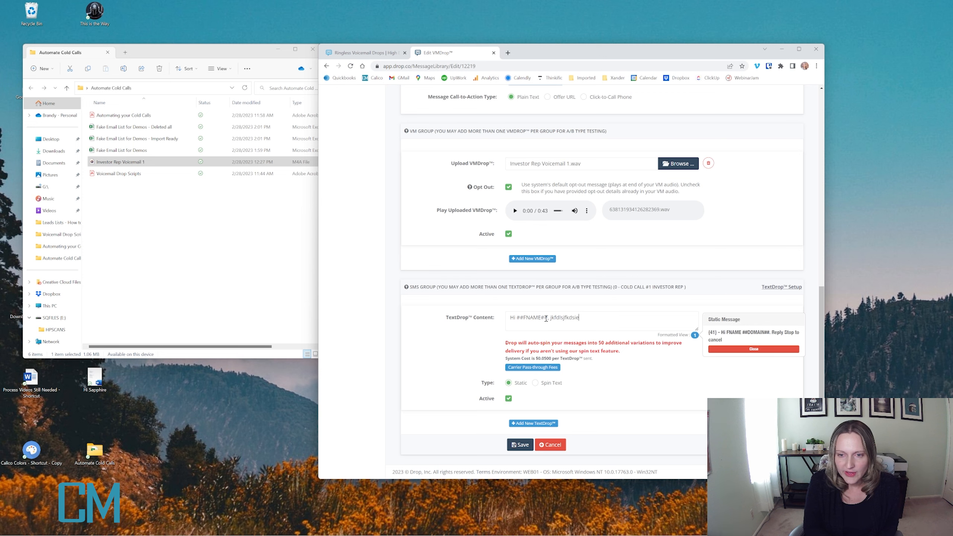
{"action": "type", "text": "fjls fjkdls jfkldsj ifoejwfkdsjfklds"}
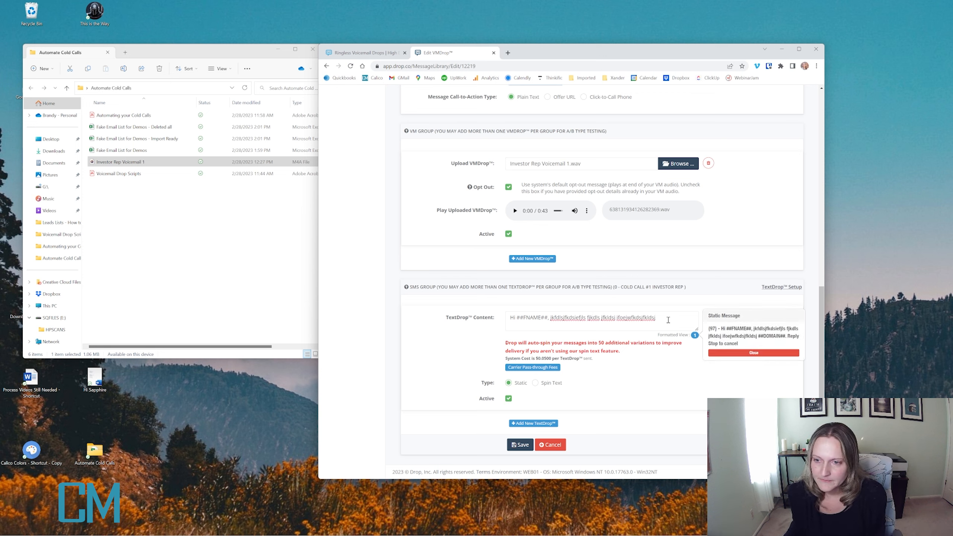
{"action": "left_click", "coordinate": [778, 354]}
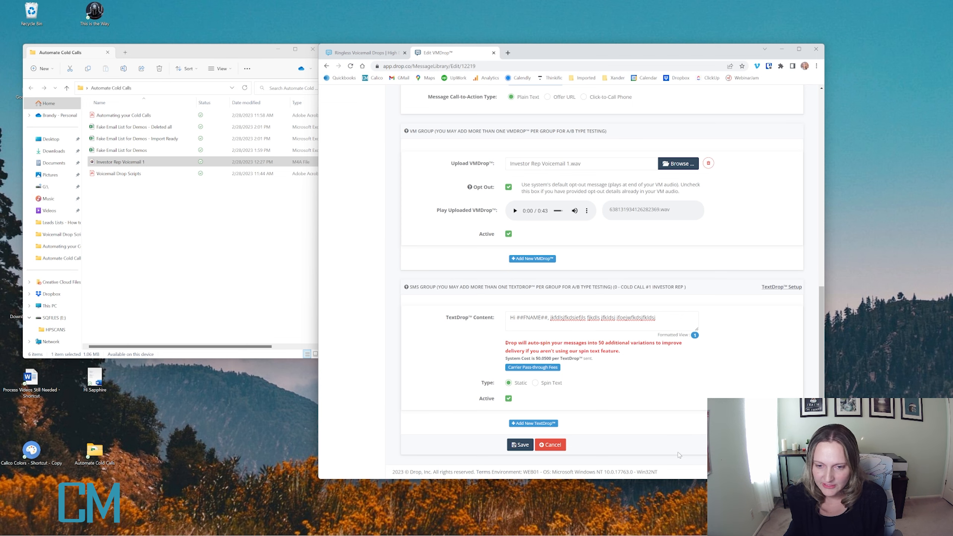
{"action": "left_click", "coordinate": [521, 445]}
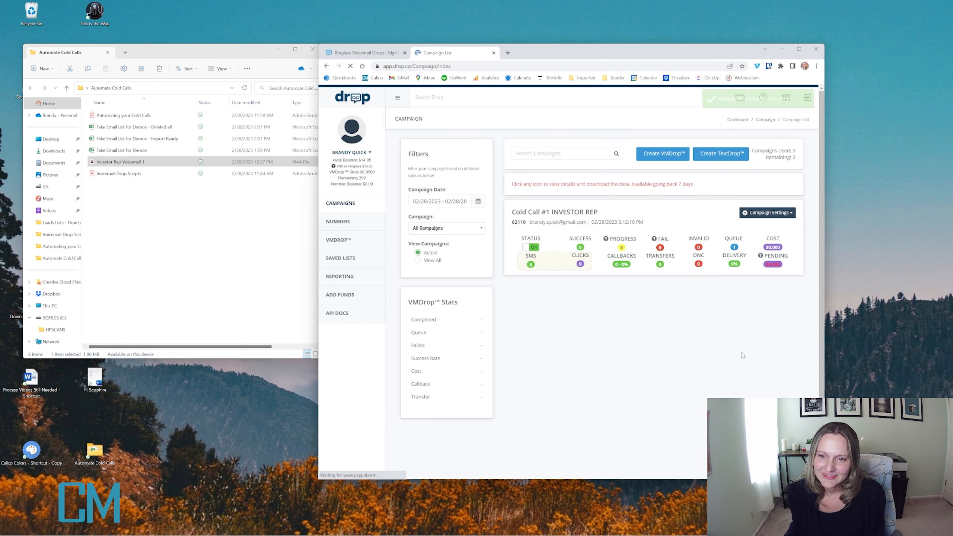
Step: Toggle the status of the Cold Call #1 INVESTOR REP campaign and leave it Off
{"action": "left_click", "coordinate": [533, 248]}
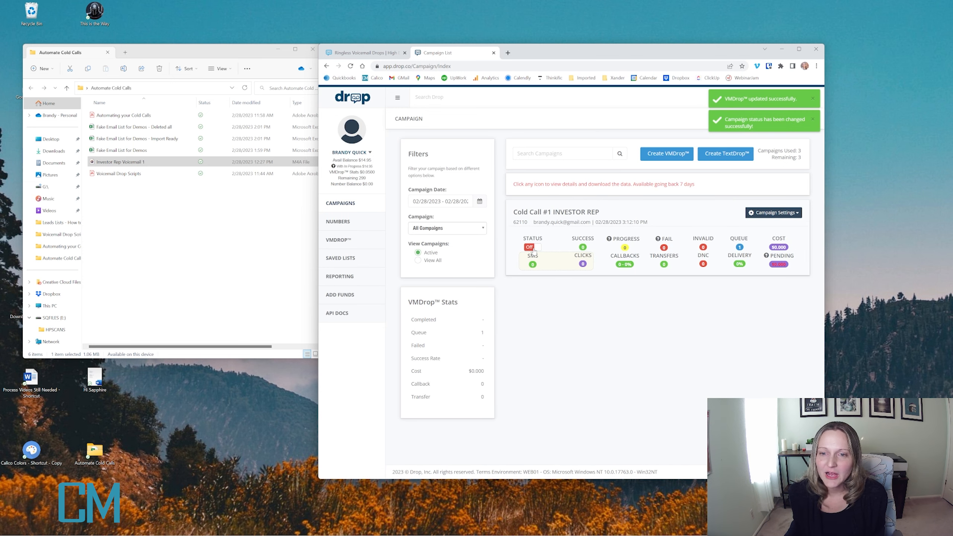
{"action": "left_click", "coordinate": [536, 249]}
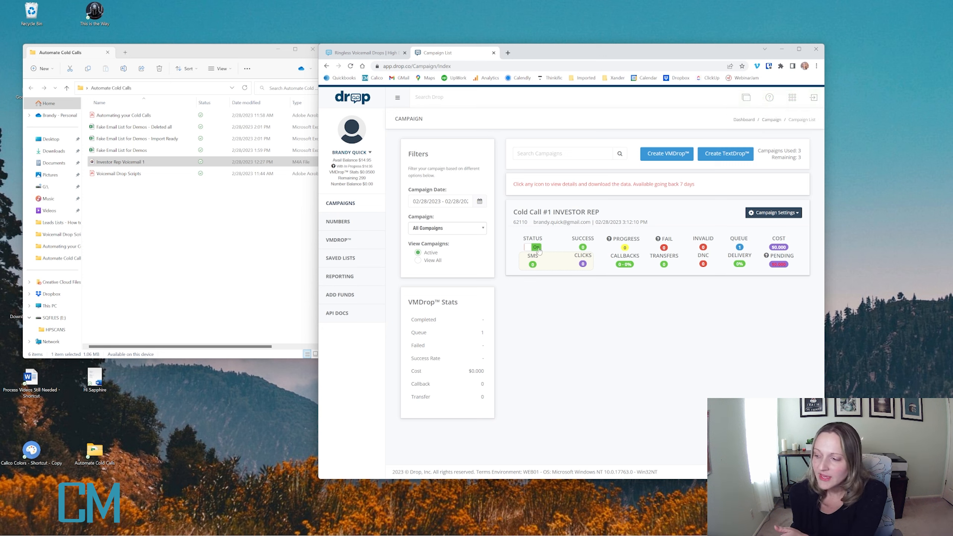
{"action": "left_click", "coordinate": [537, 248]}
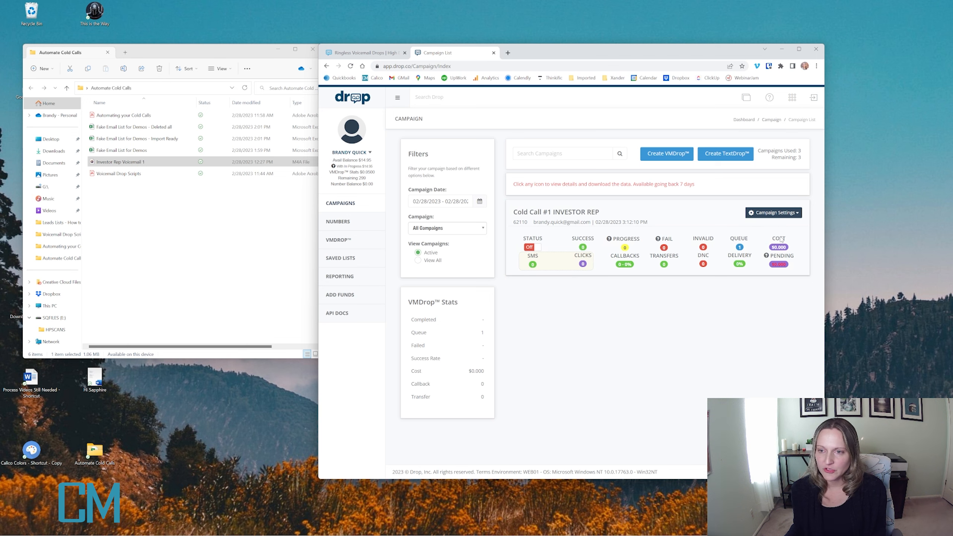
Step: Review the campaign's weekly schedule in the Campaign Scheduler and the account's used and remaining campaign counts
{"action": "left_click", "coordinate": [773, 213]}
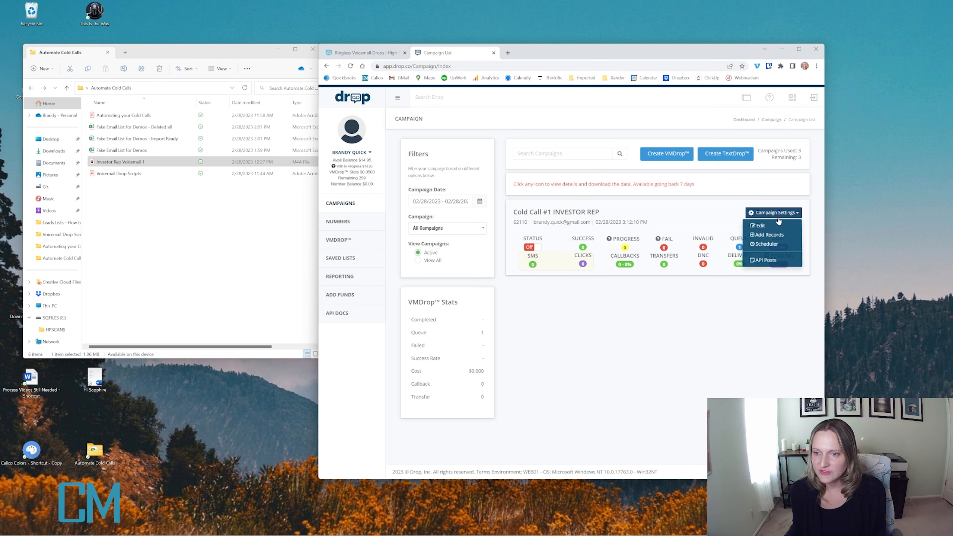
{"action": "left_click", "coordinate": [767, 244]}
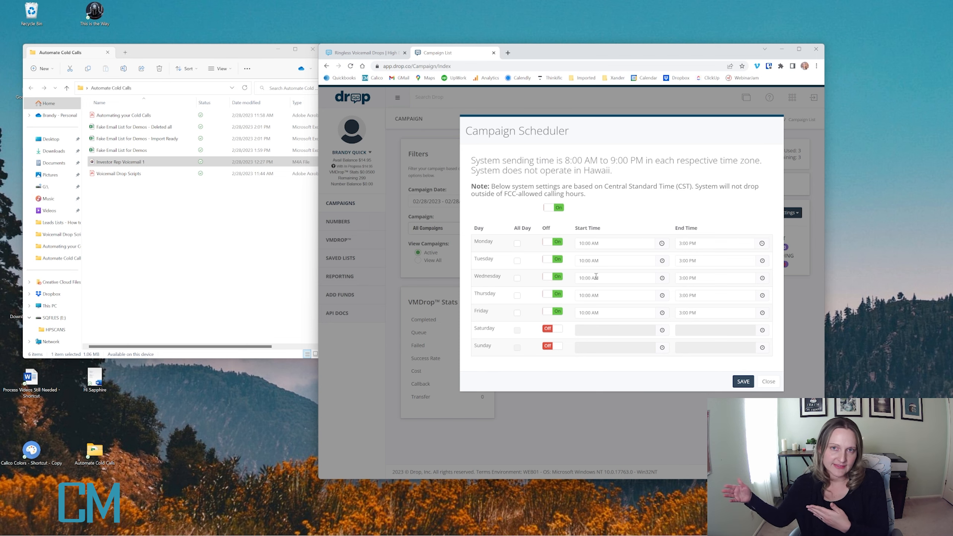
{"action": "left_click", "coordinate": [769, 381]}
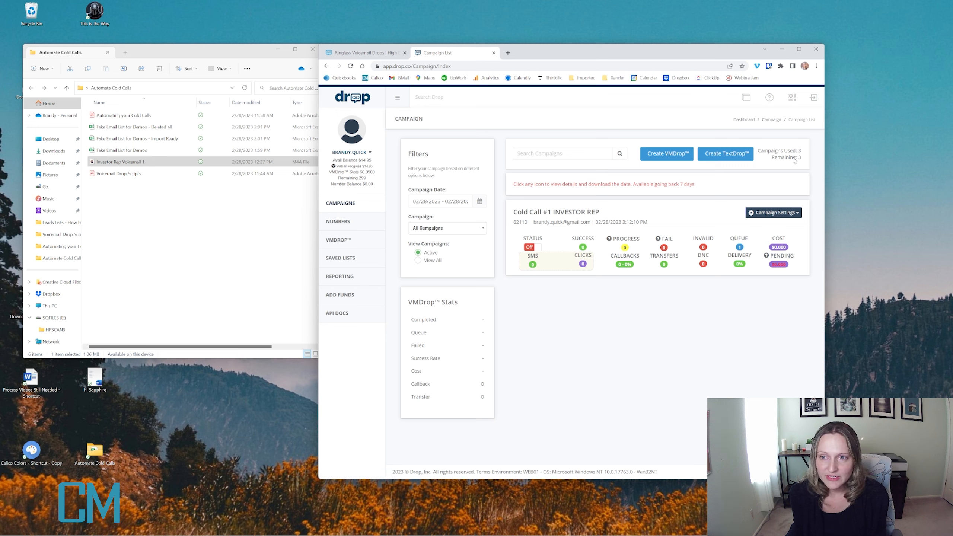
{"action": "left_click_drag", "start_coordinate": [802, 159], "coordinate": [758, 149]}
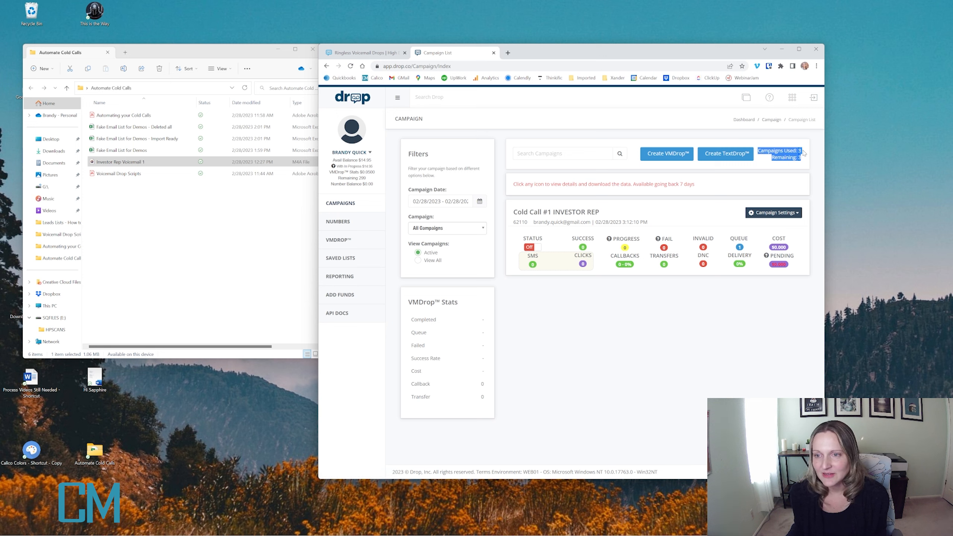
{"action": "left_click", "coordinate": [798, 169]}
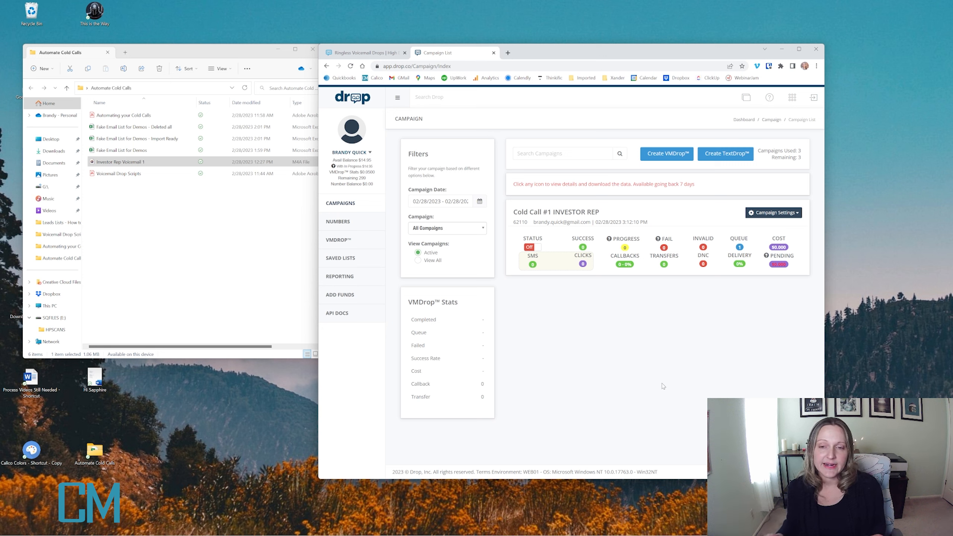
Step: Open the Cold Call #1 INVESTOR REP campaign for editing, review its VMDrop settings and return to the campaign list
{"action": "left_click", "coordinate": [784, 218]}
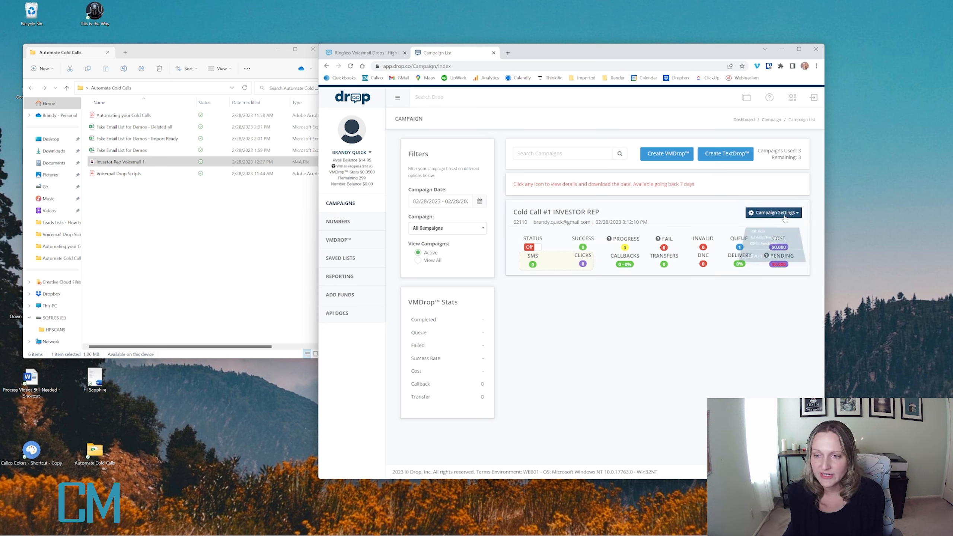
{"action": "left_click", "coordinate": [778, 225]}
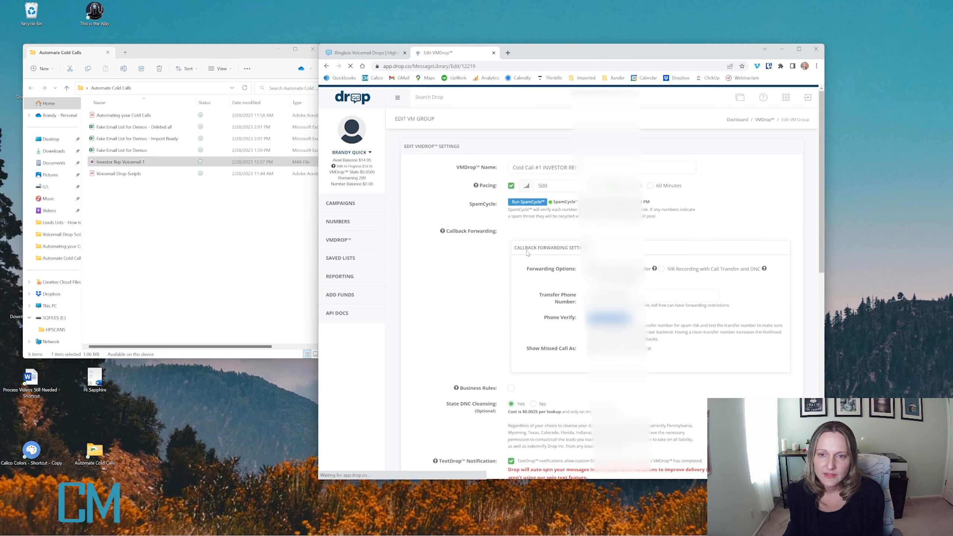
{"action": "scroll", "coordinate": [580, 326], "scroll_direction": "down", "scroll_amount": 10}
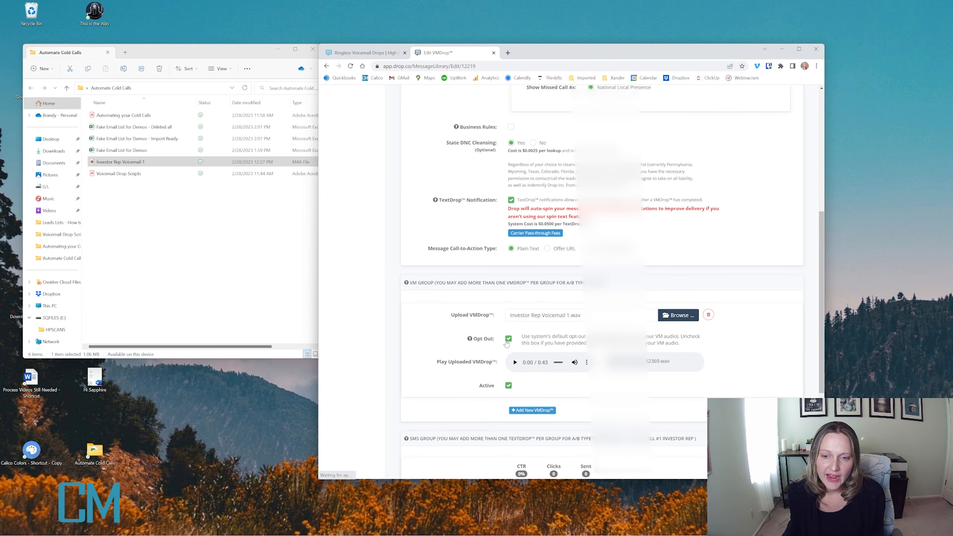
{"action": "scroll", "coordinate": [559, 360], "scroll_direction": "up", "scroll_amount": 15}
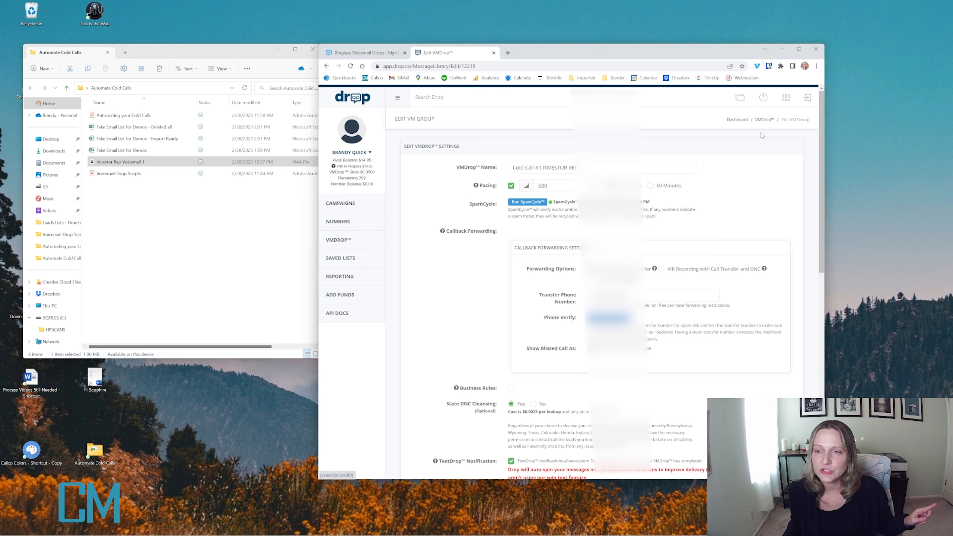
{"action": "left_click", "coordinate": [347, 211]}
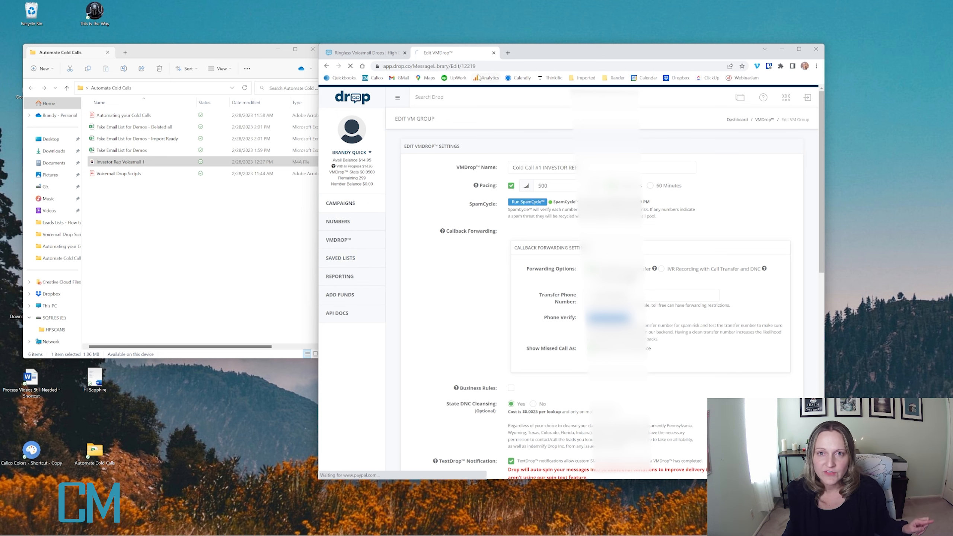